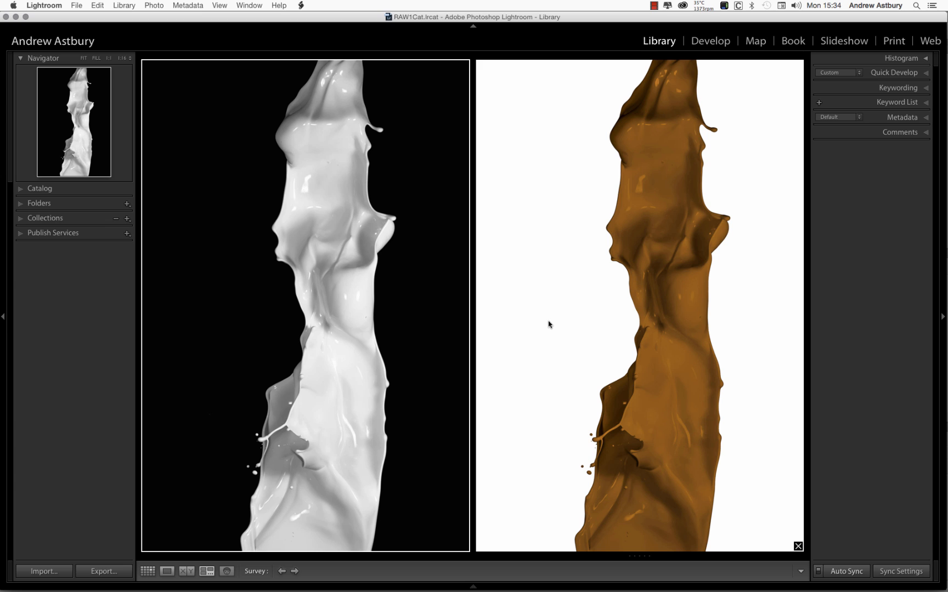
Leave the two-photo comparison and show the white paint photo _D4D3786.NEF on its own in Loupe view
click(167, 571)
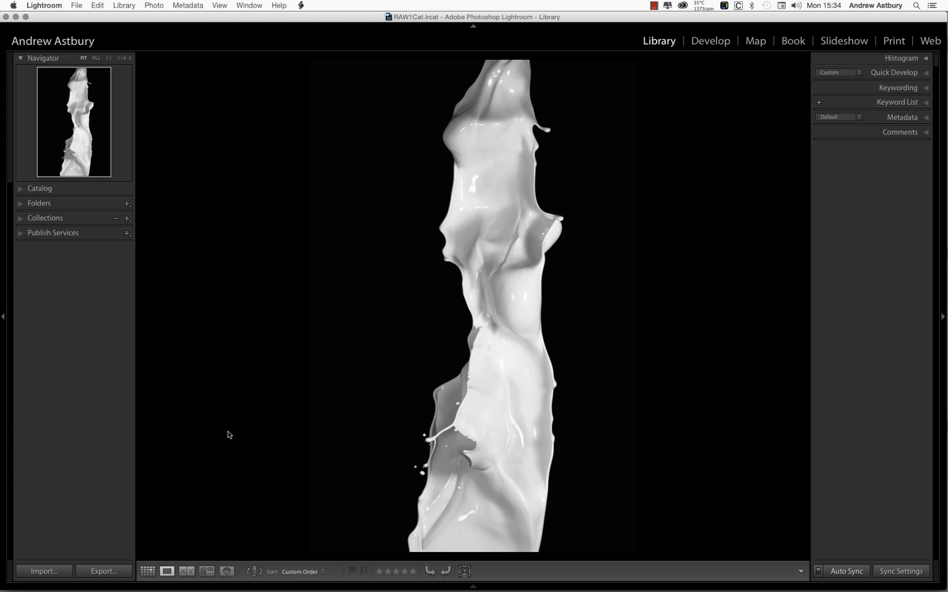
mouse_move(475, 588)
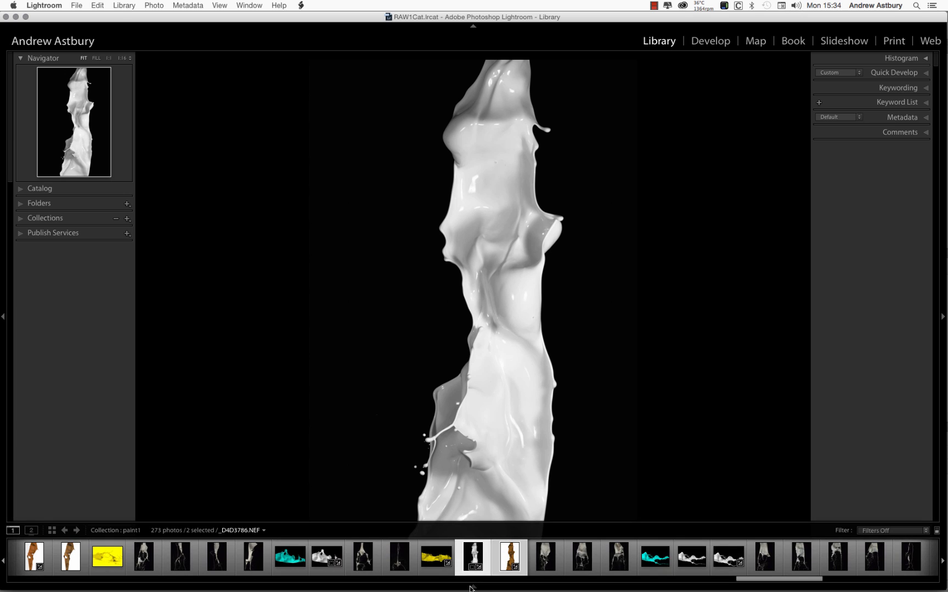
click(436, 557)
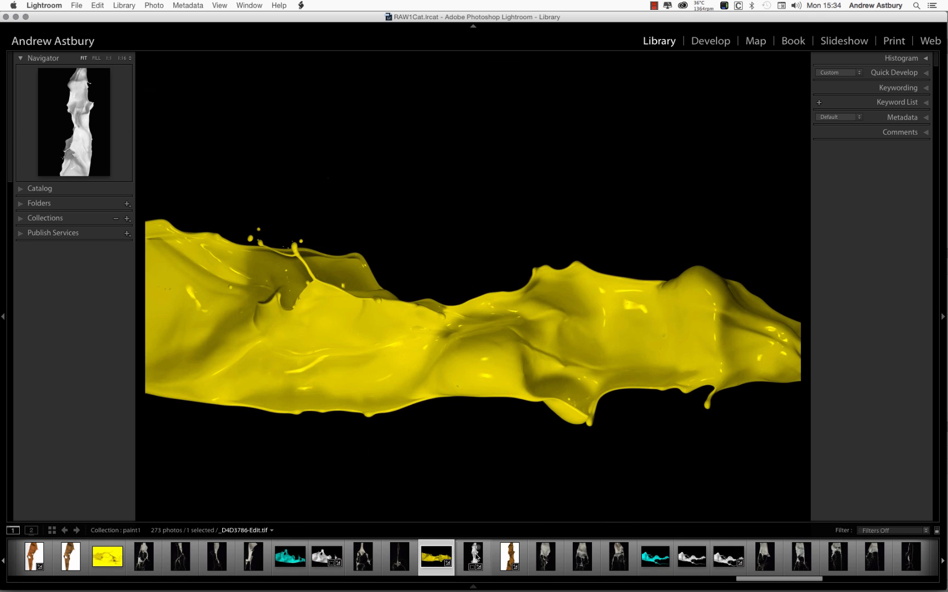
click(473, 557)
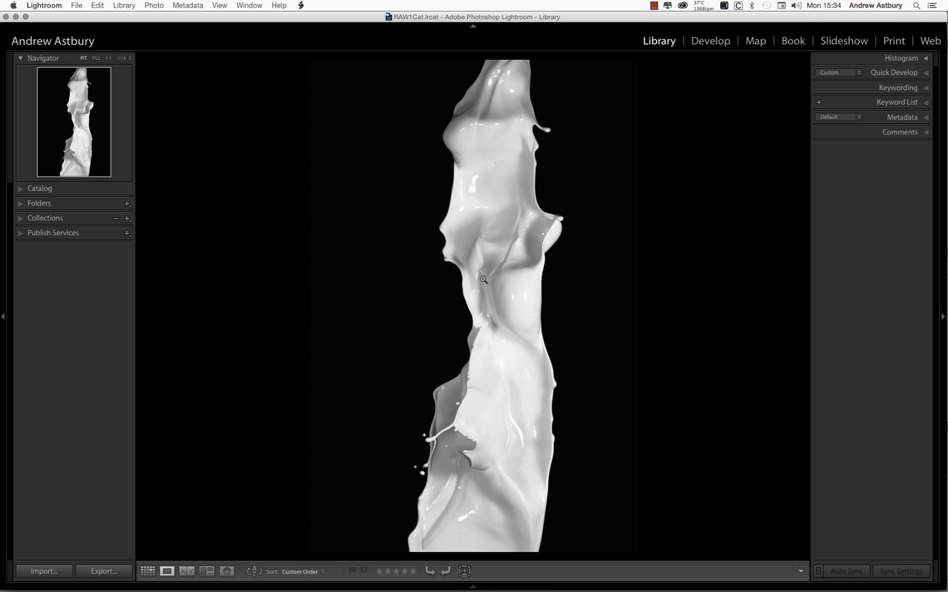
Send the white paint photo from Lightroom to Adobe Photoshop CC 2015 for editing
right_click(491, 245)
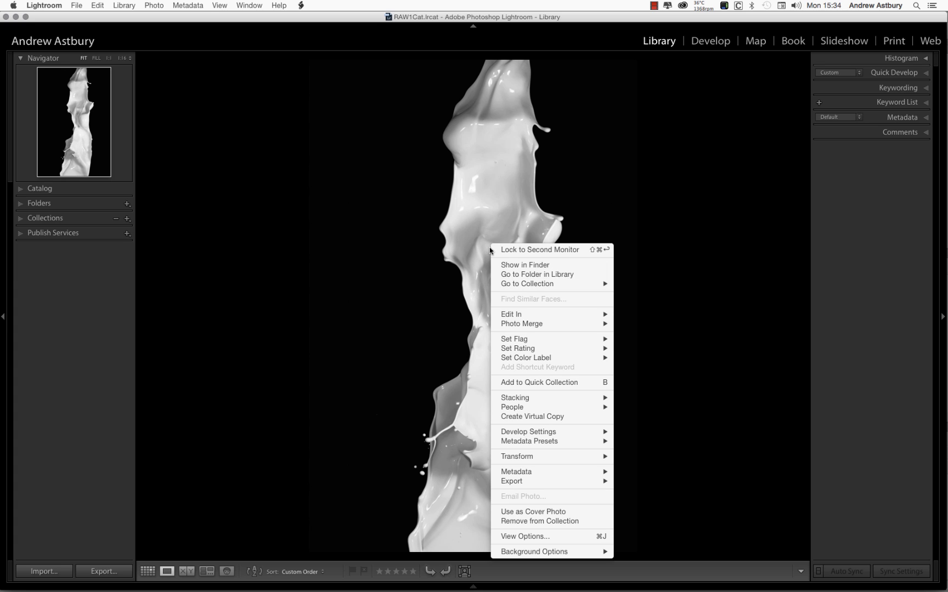
mouse_move(523, 317)
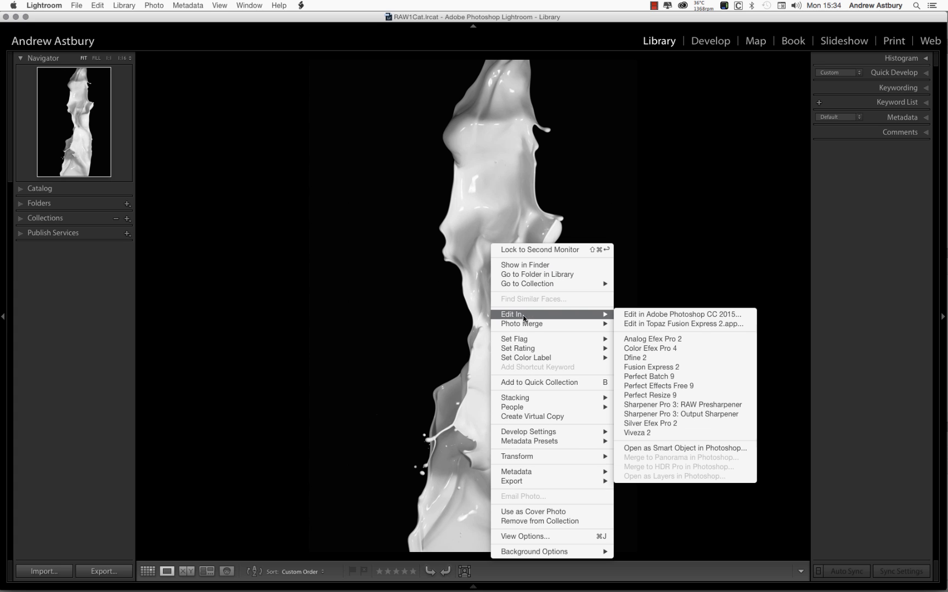
click(638, 314)
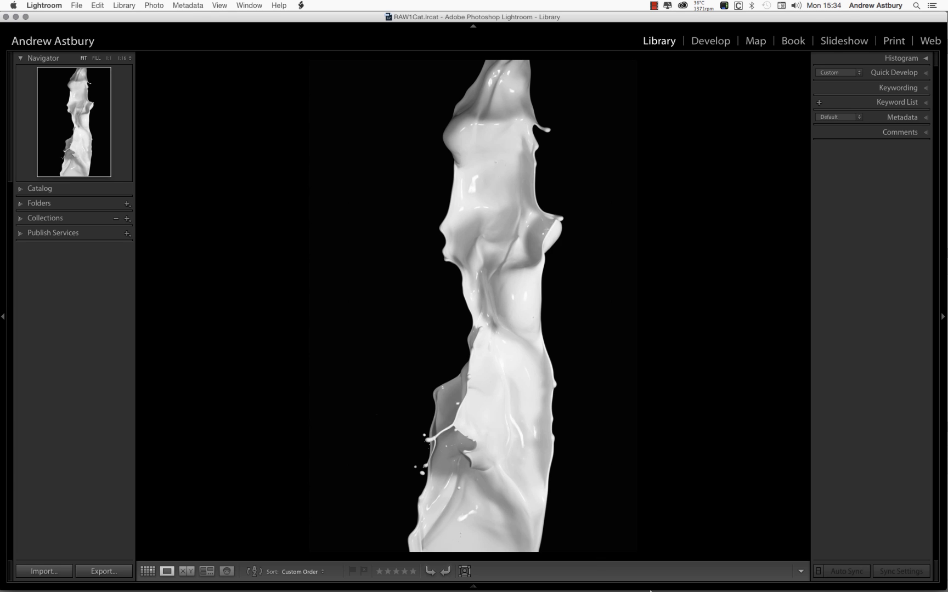
mouse_move(650, 591)
click(699, 579)
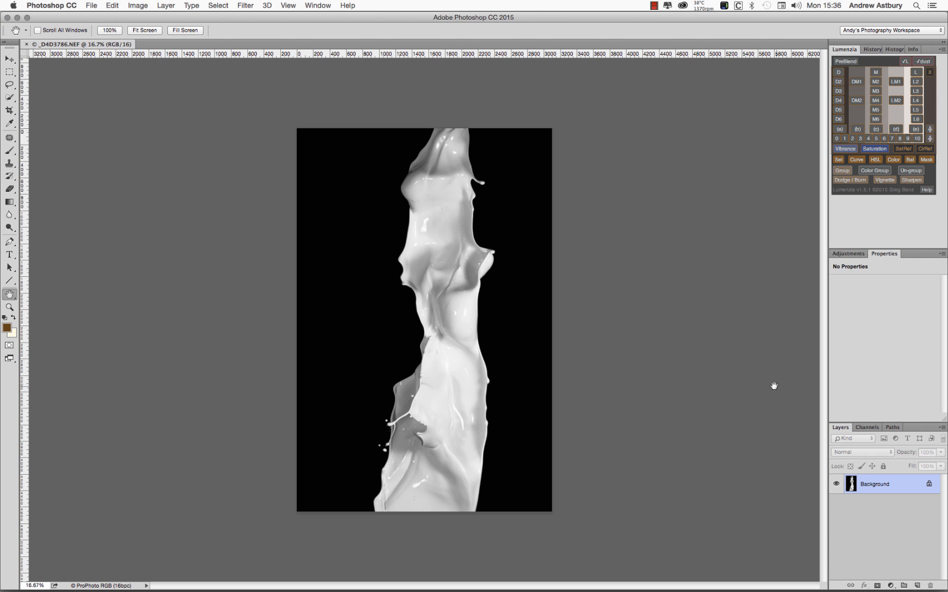
Set the foreground colour to brown, hex 493515
click(7, 328)
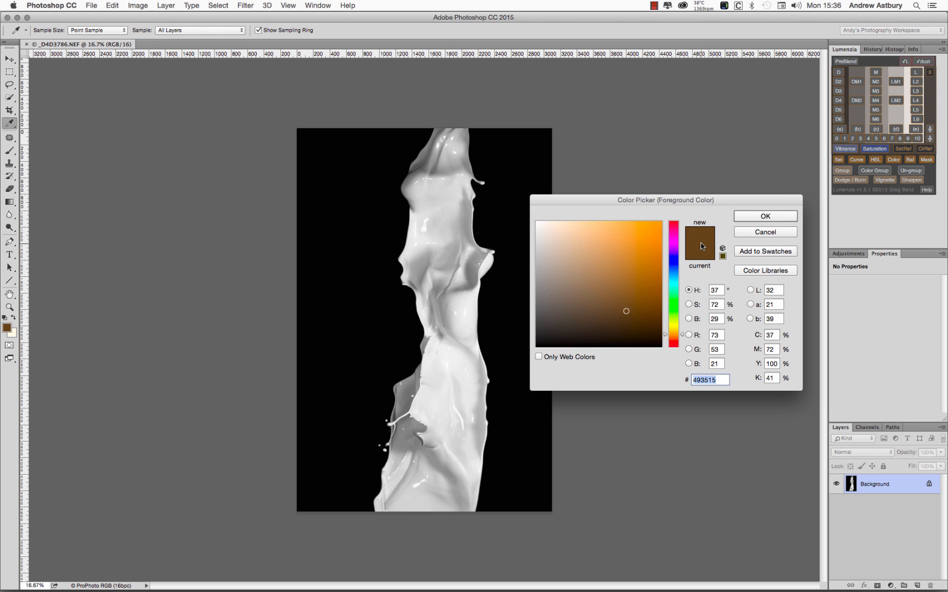
click(757, 222)
key(h)
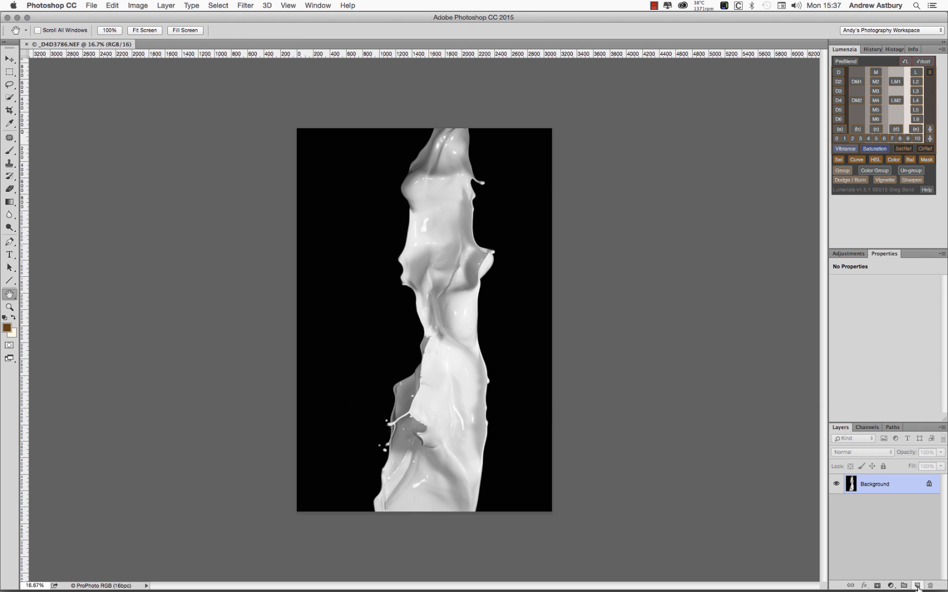
Add a new layer above the Background, fill it with the brown foreground colour and set its blend mode to Multiply
click(917, 586)
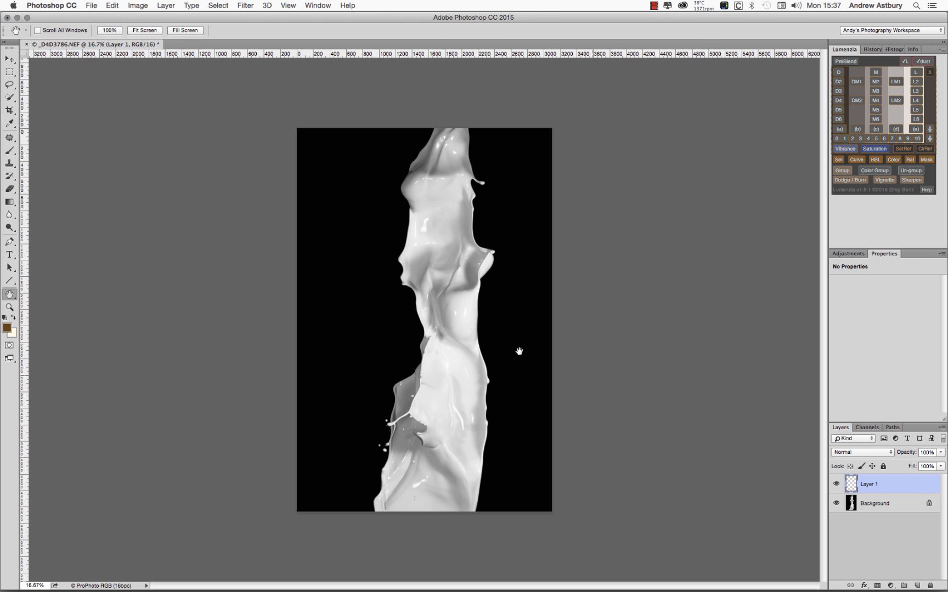
click(114, 8)
click(142, 155)
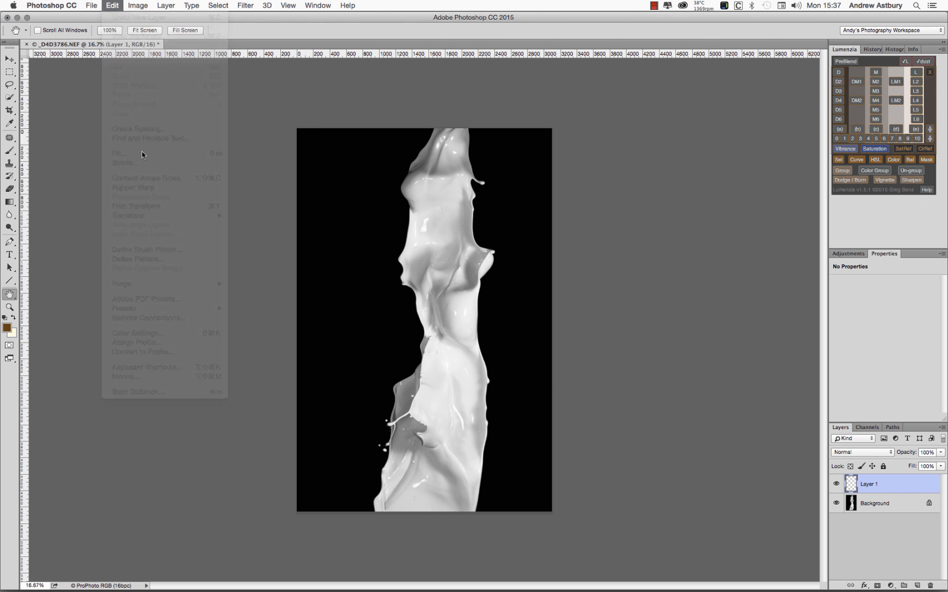
click(548, 243)
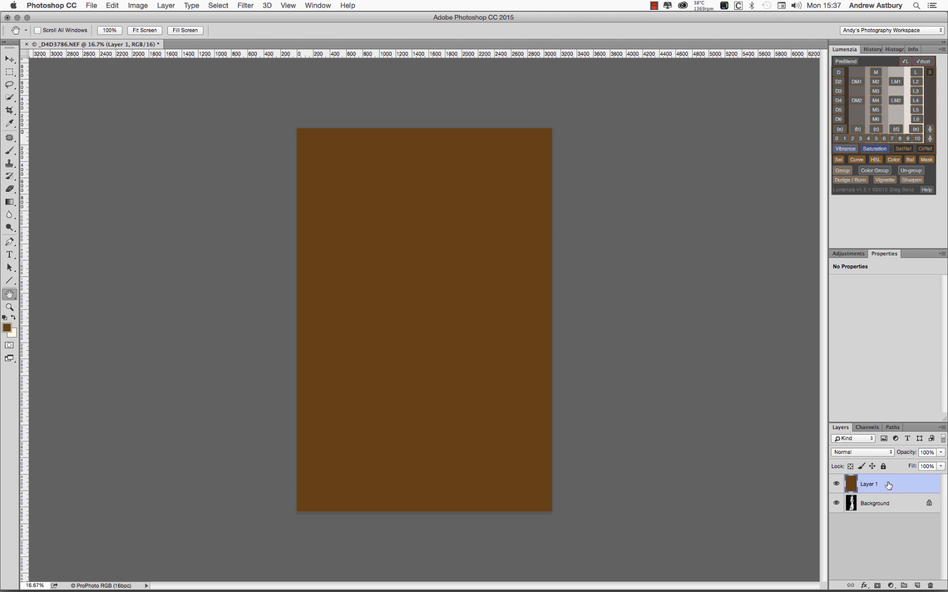
click(864, 453)
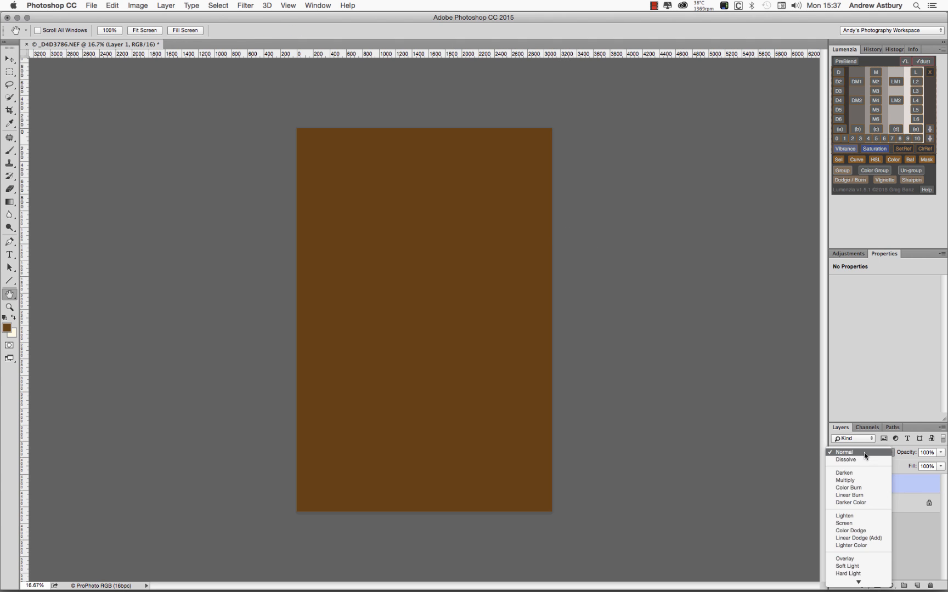
click(845, 480)
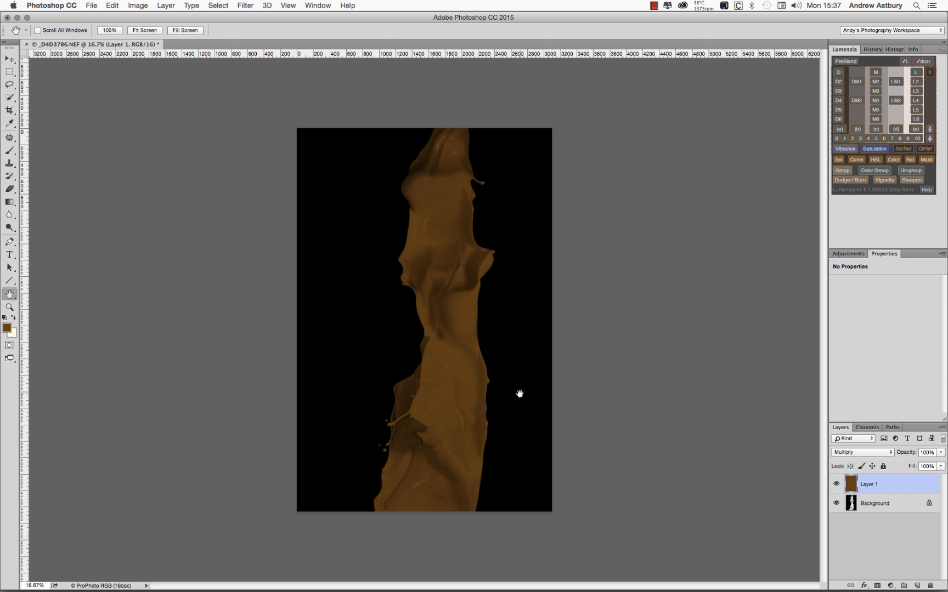
Hide the brown layer and mask the Background to the paint shape using an inverted Color Range selection with fuzziness 20 and range 100%
click(837, 483)
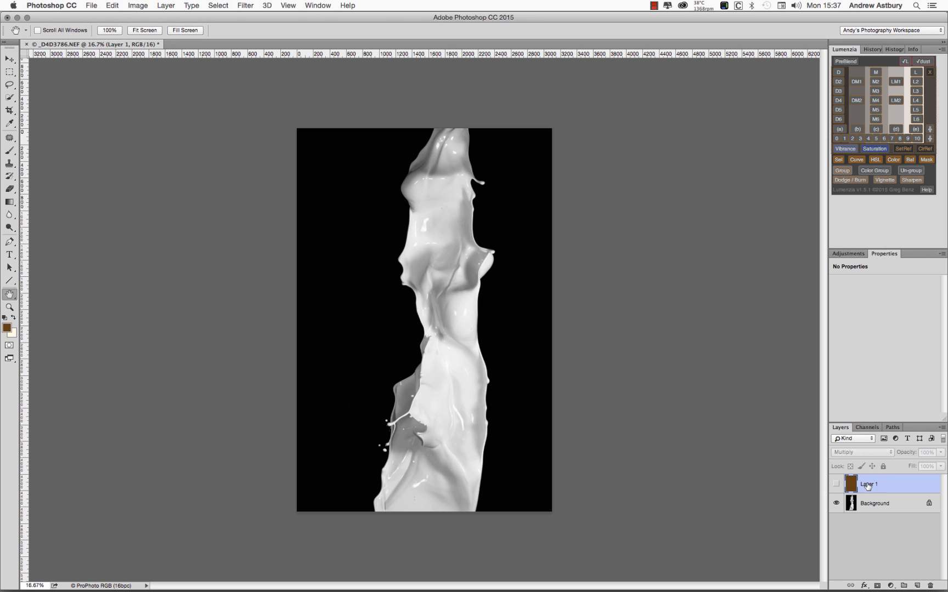
click(873, 506)
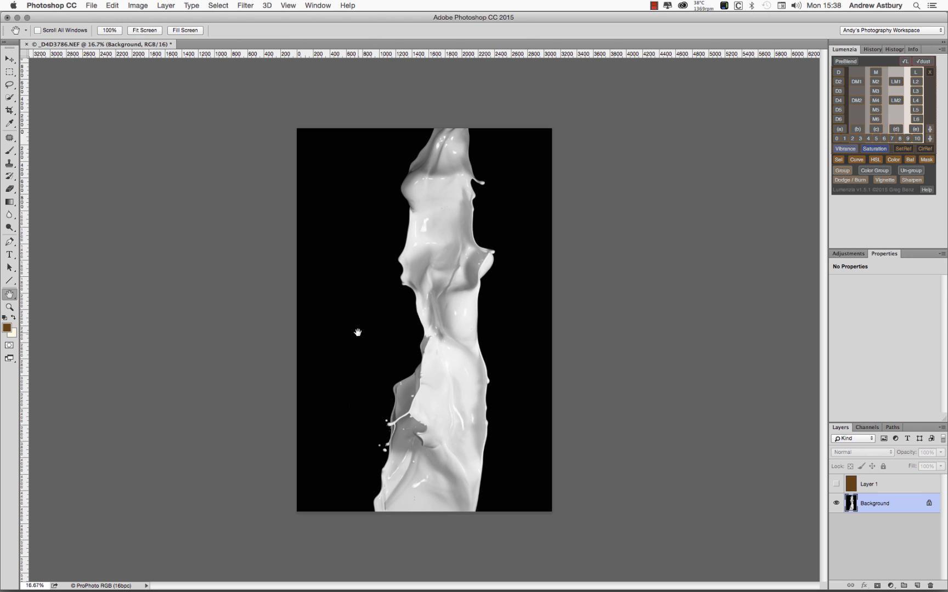
click(213, 6)
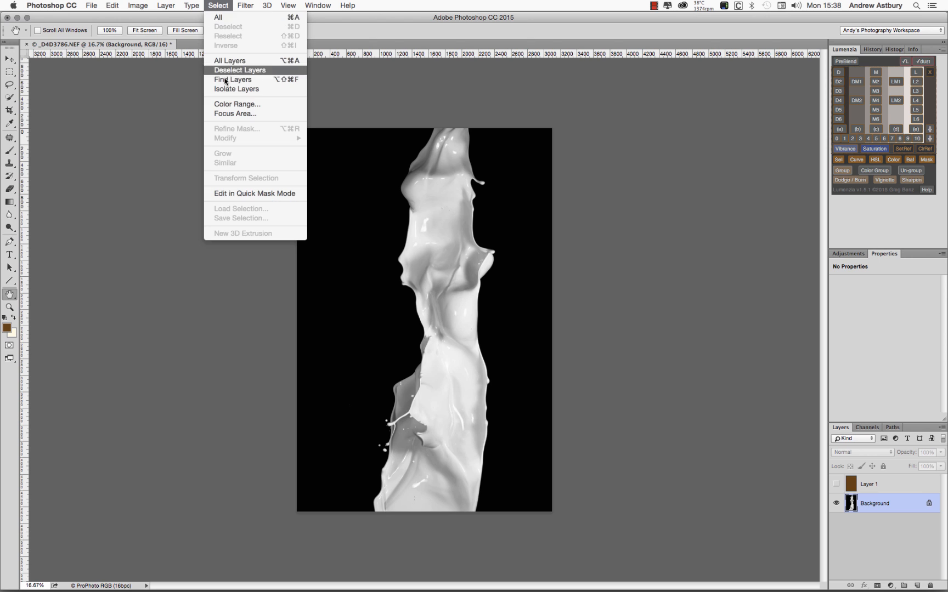
click(221, 106)
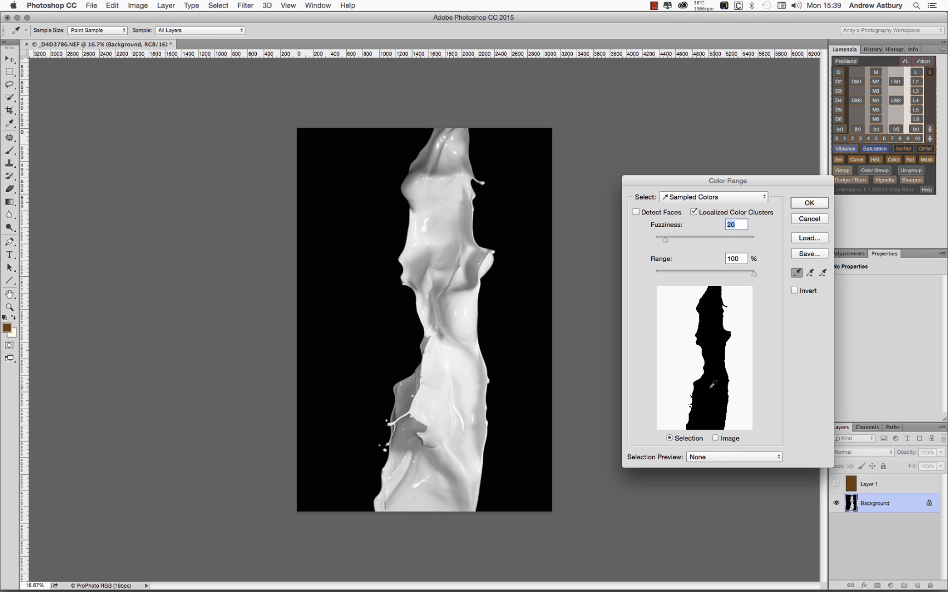
click(793, 291)
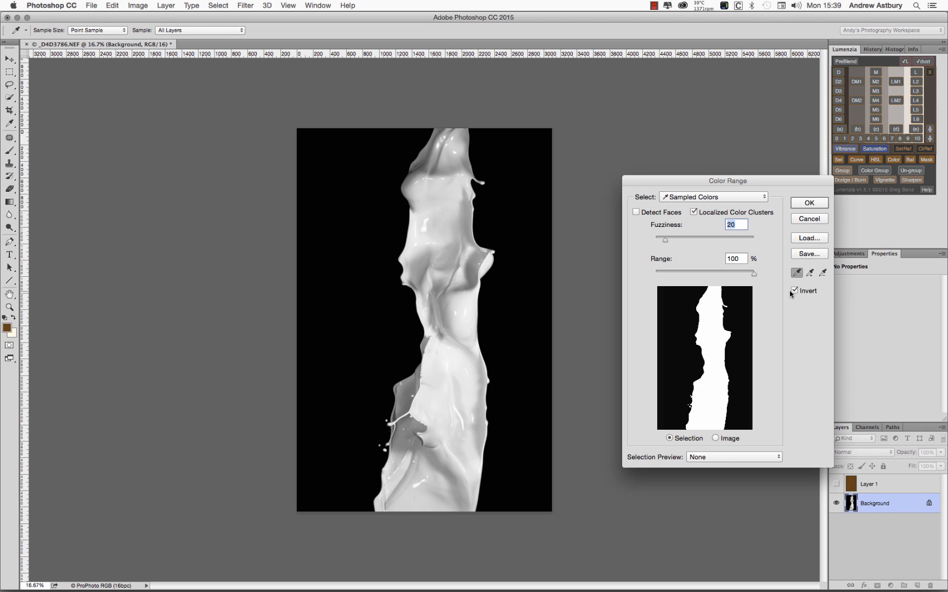
click(806, 204)
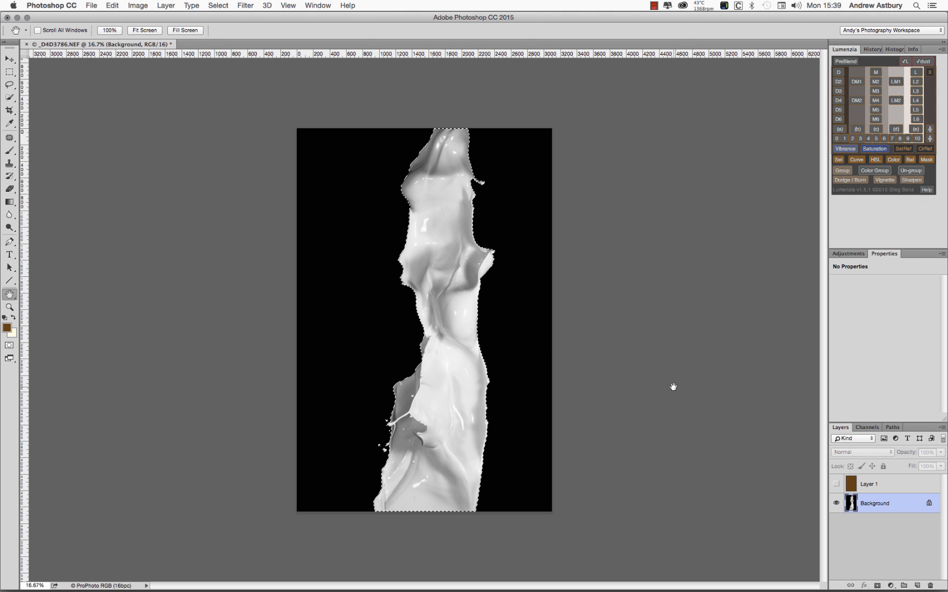
click(876, 586)
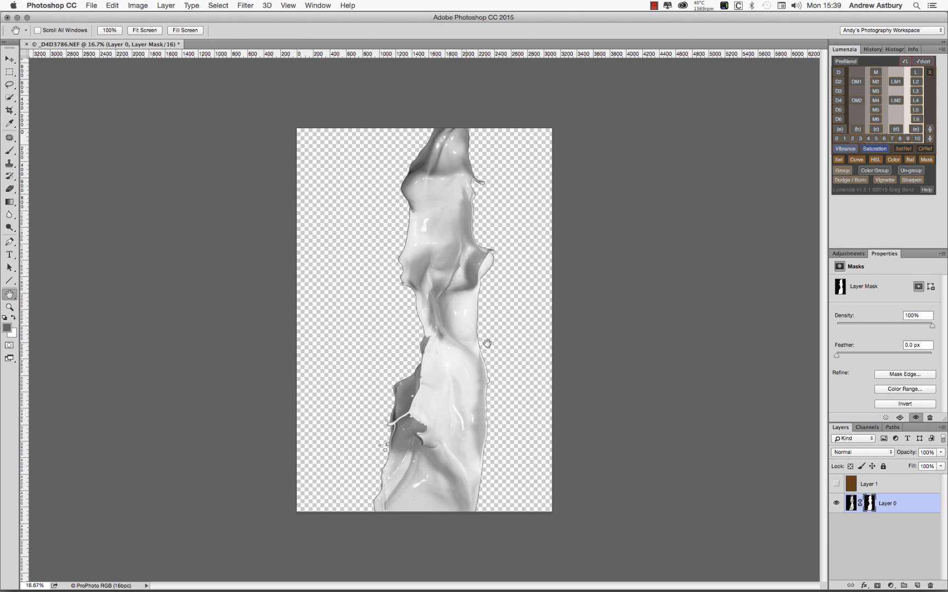
Create a new layer filled with white and move it below the masked paint layer
double_click(9, 307)
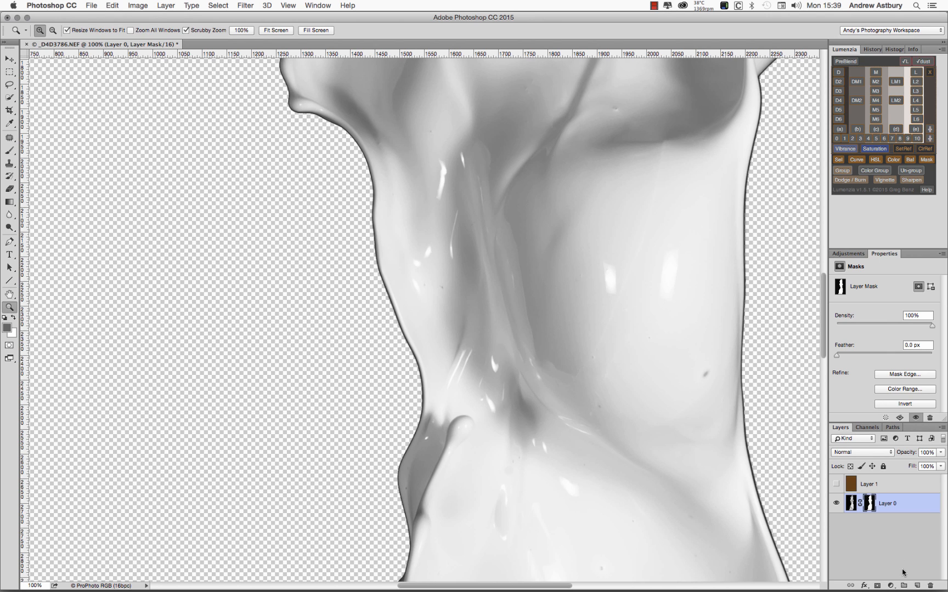
click(916, 586)
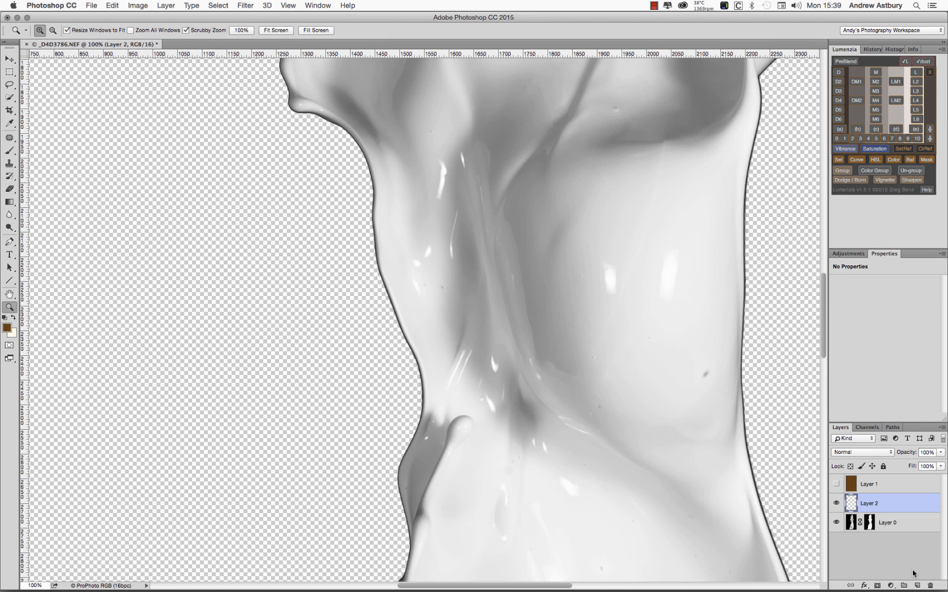
click(113, 7)
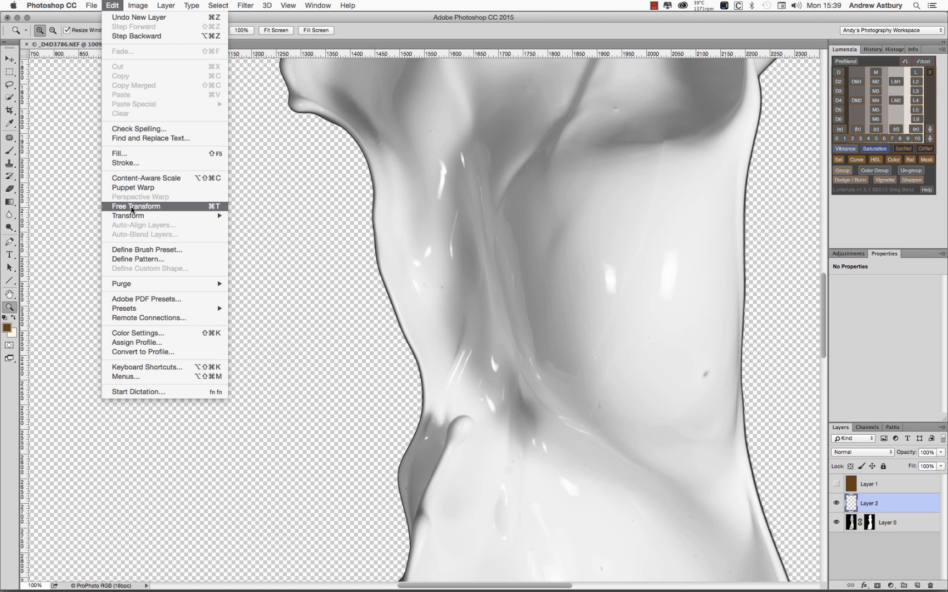
click(122, 158)
click(514, 246)
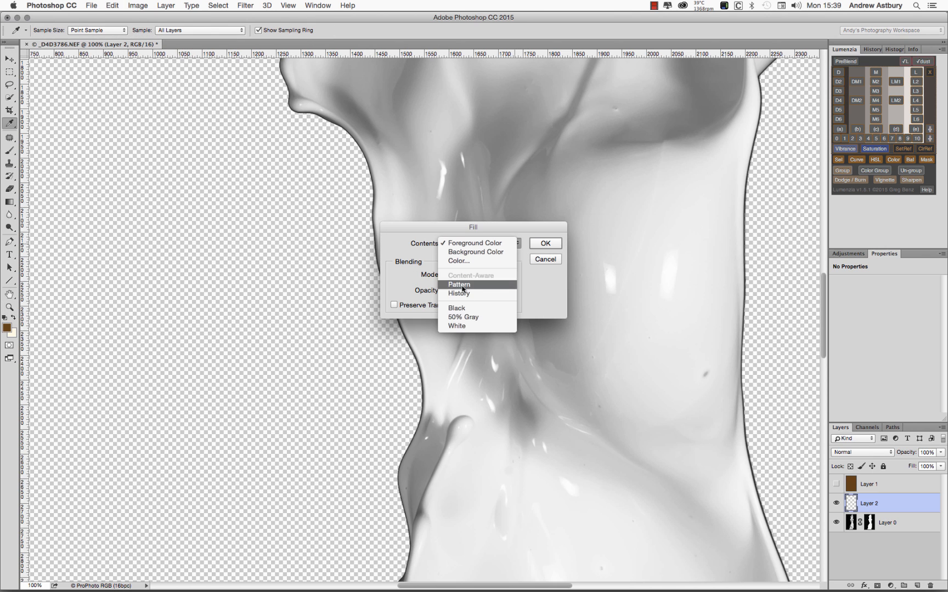
click(458, 329)
click(555, 246)
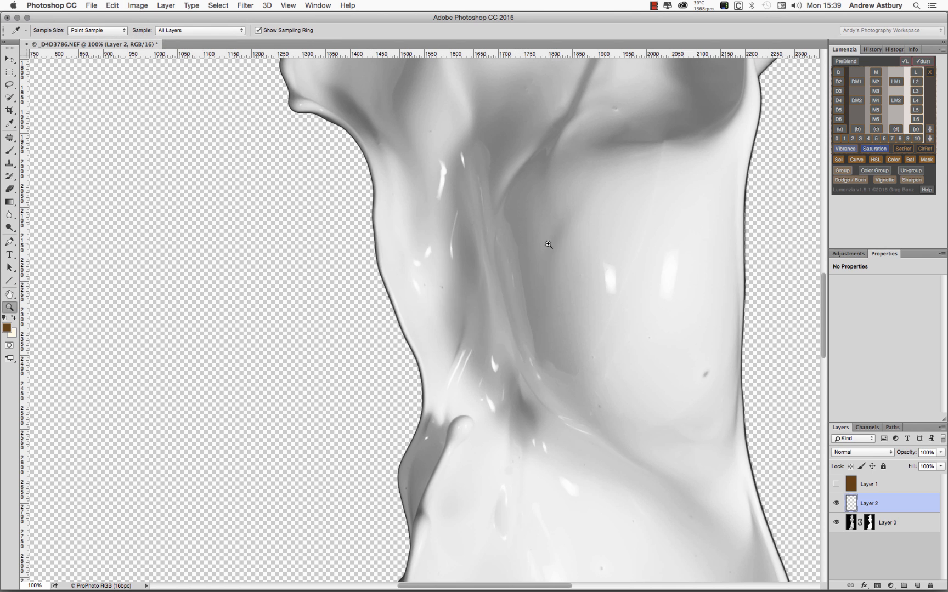
key(z)
drag(862, 506, 860, 544)
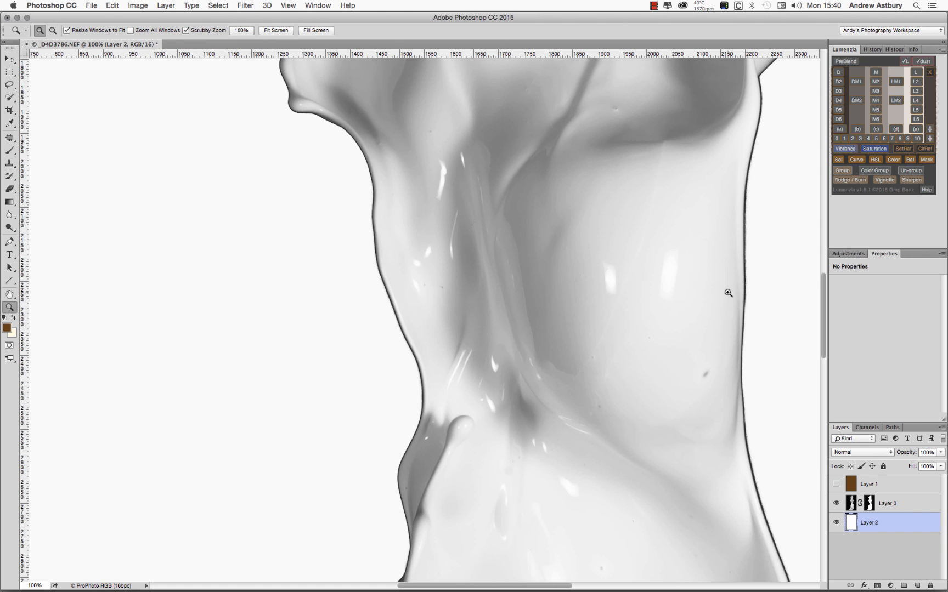
Refine the paint layer's mask with Smart Radius 3.9 px, contrast 24% and Decontaminate Colors 50%, output to a new layer with layer mask
click(867, 505)
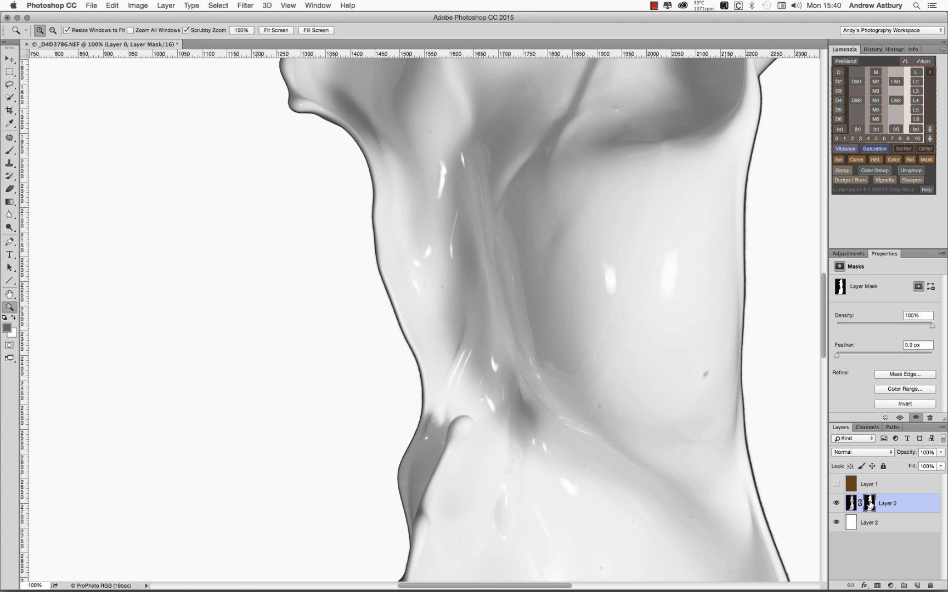
click(894, 375)
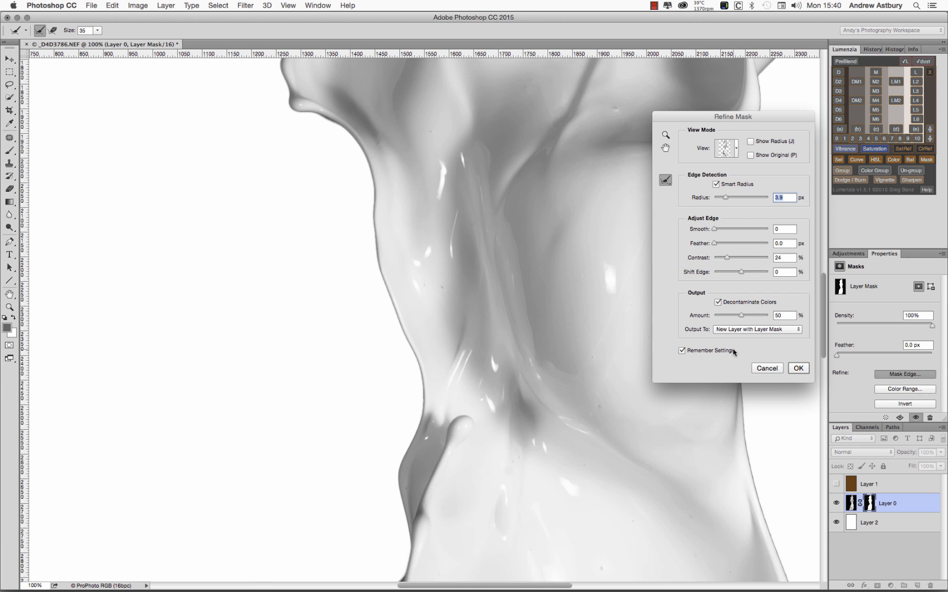
click(799, 369)
key(z)
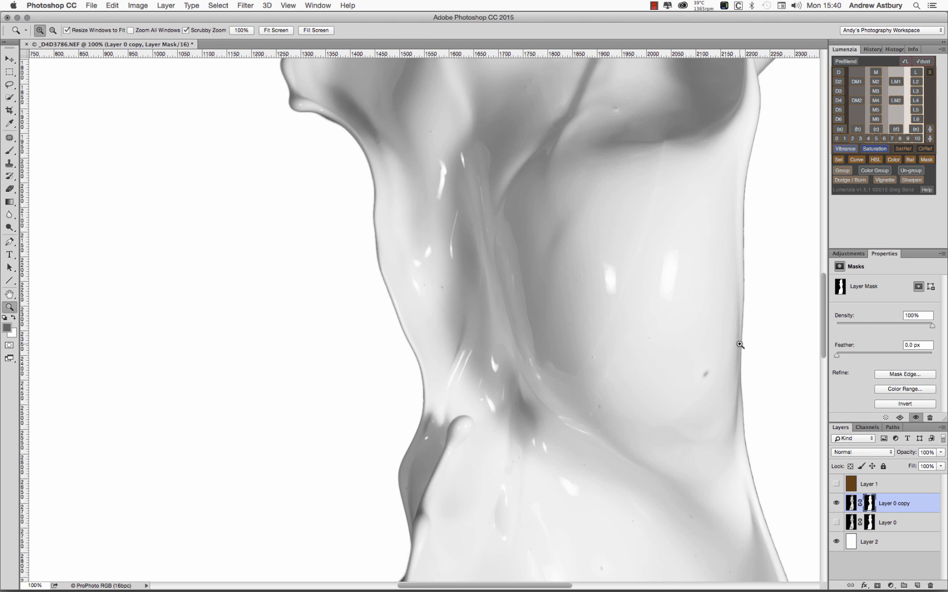
Compare the paint edges before and after mask refinement by toggling visibility of Layer 0 and Layer 0 copy
click(836, 503)
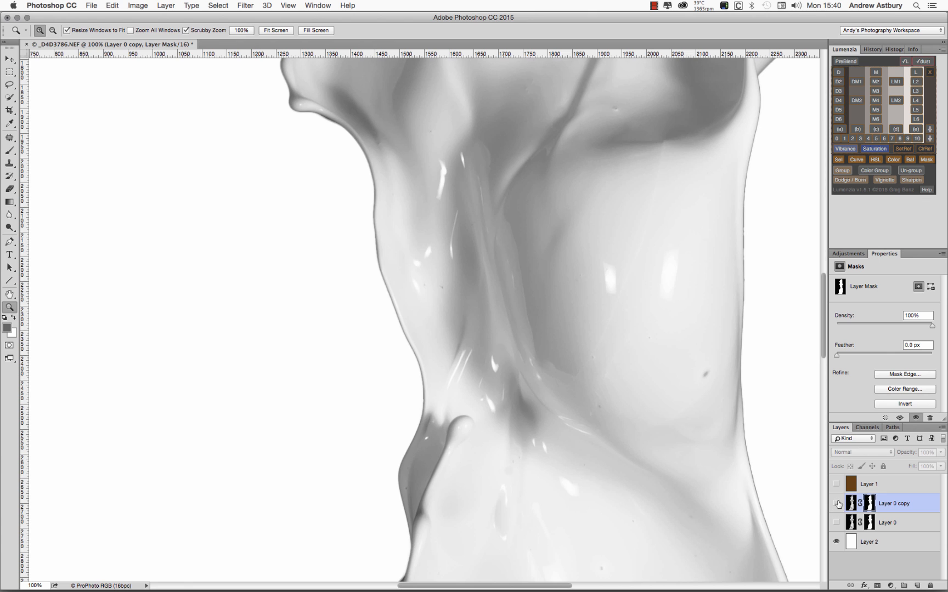
click(835, 503)
click(835, 522)
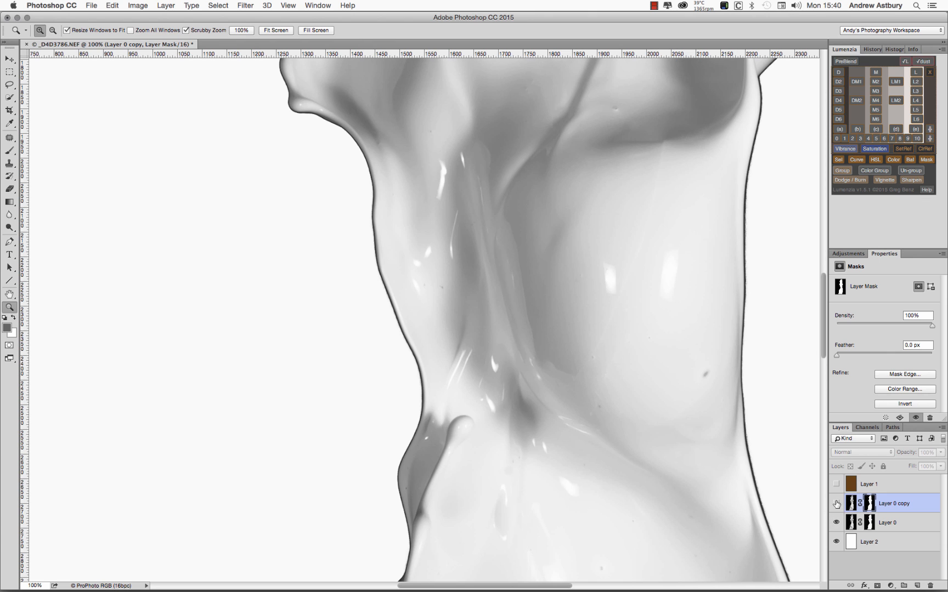
click(836, 504)
click(835, 523)
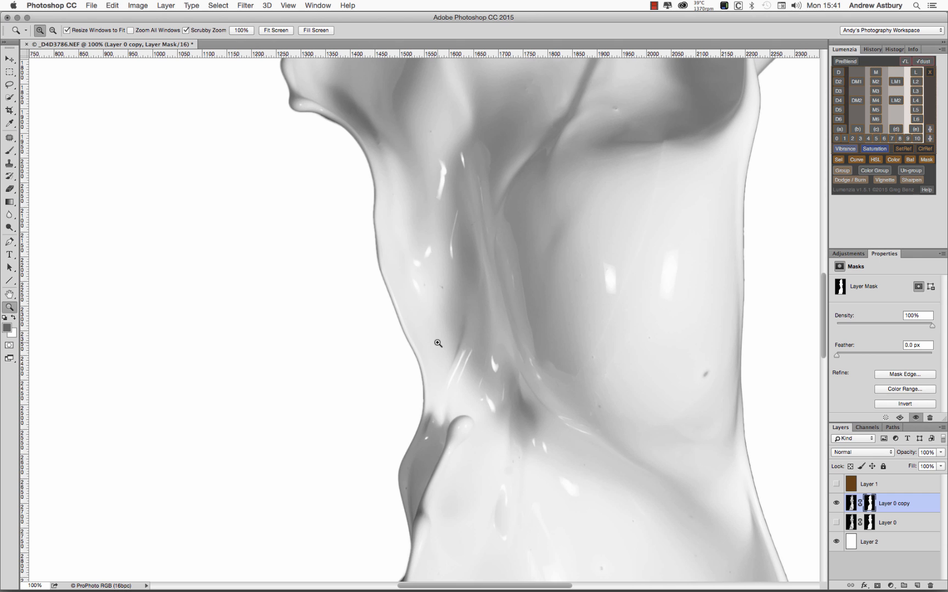
Show the brown Layer 1, try the Normal and Multiply blend modes on it, and set it to Hard Light
click(836, 485)
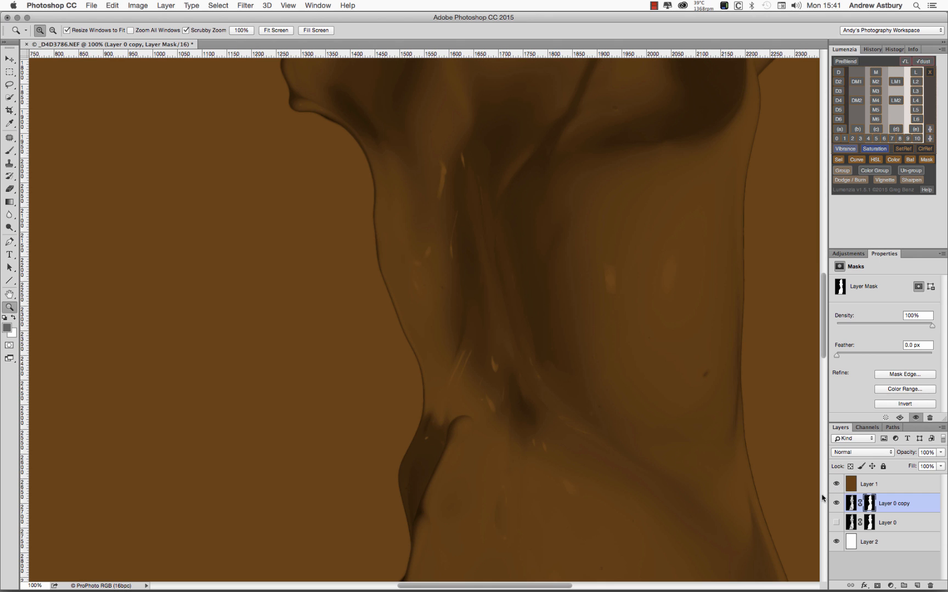
click(869, 486)
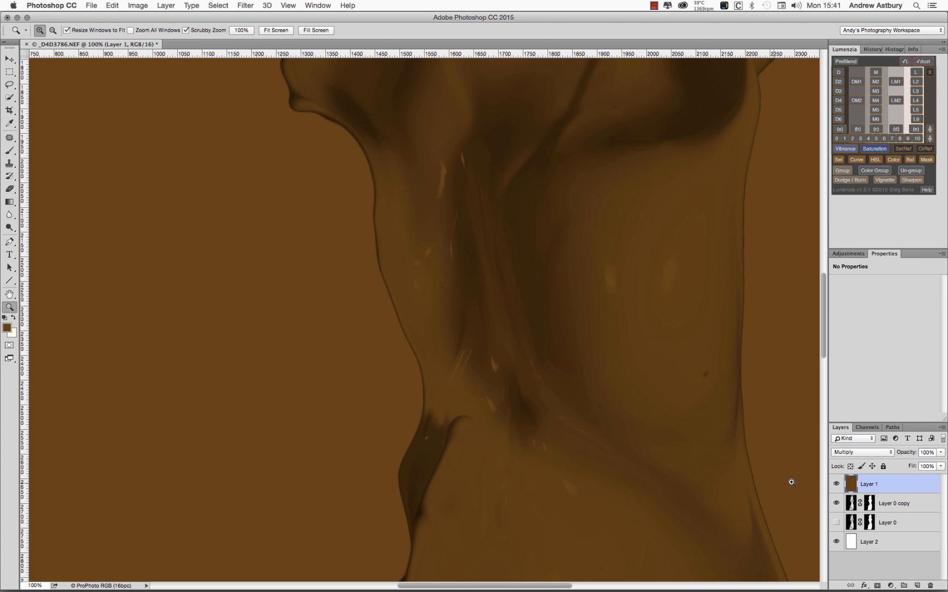
click(882, 456)
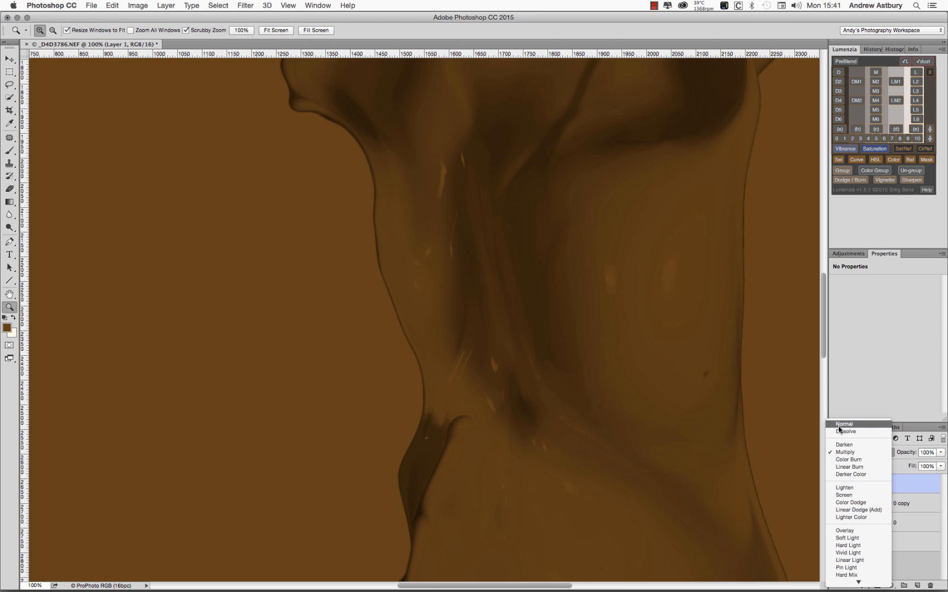
click(842, 425)
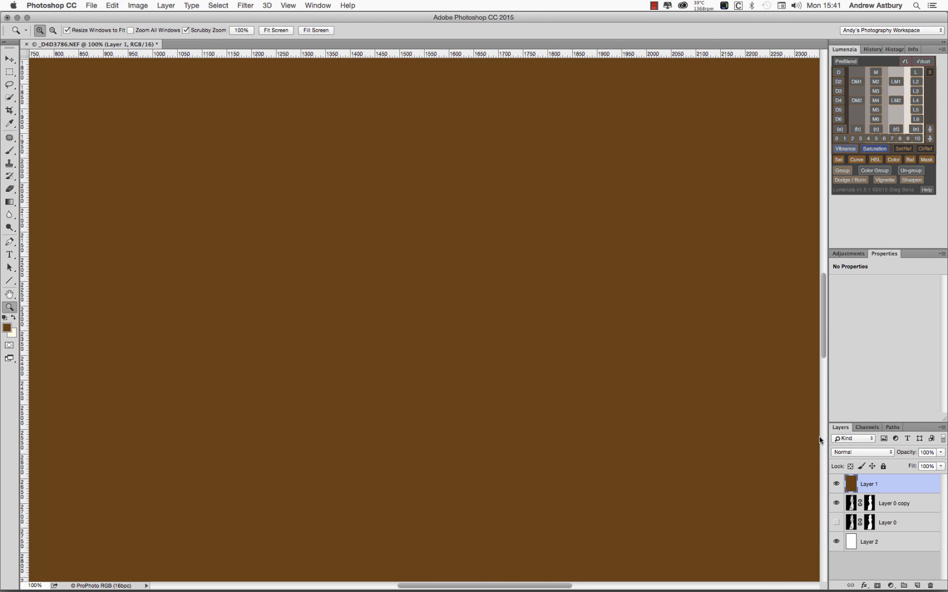
click(861, 457)
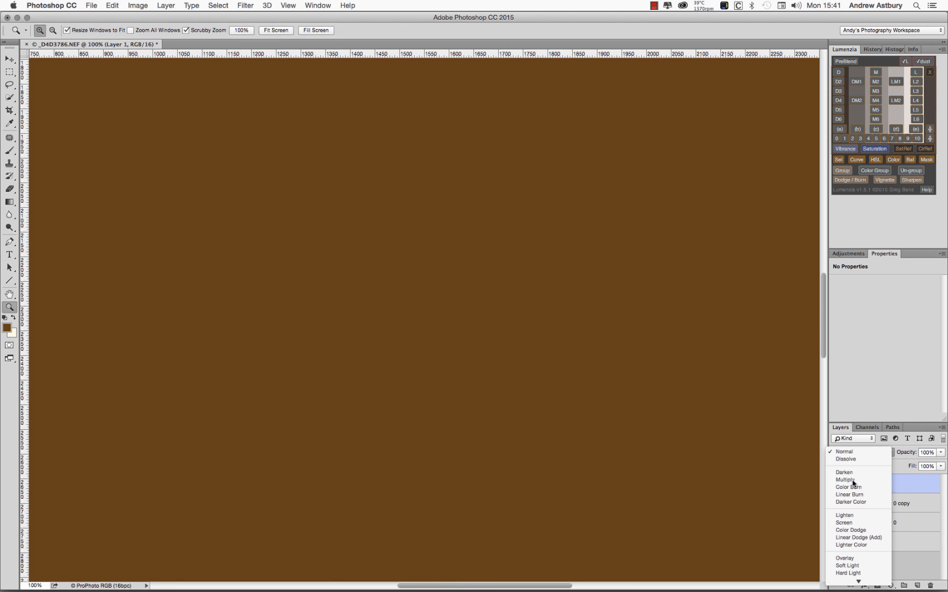
click(854, 481)
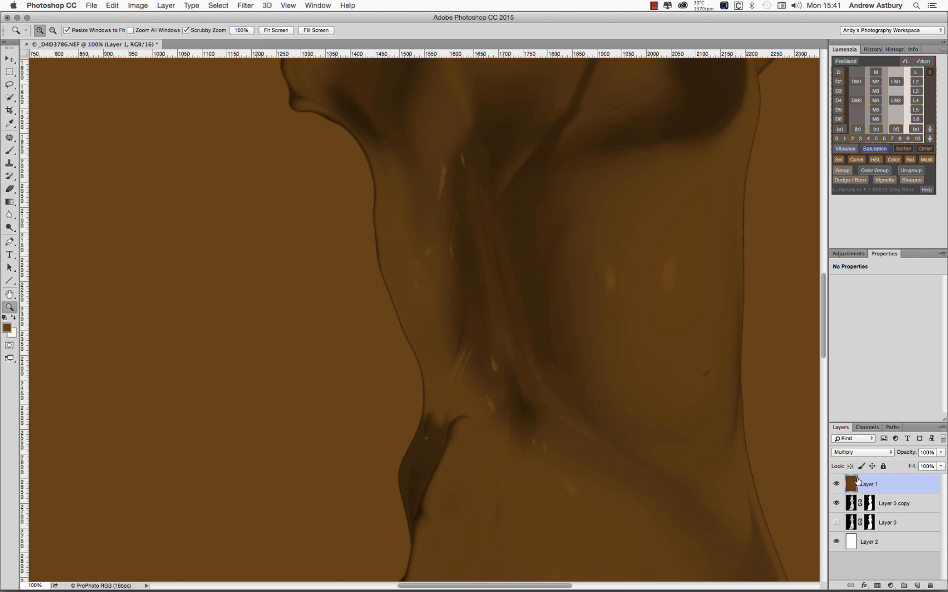
click(862, 457)
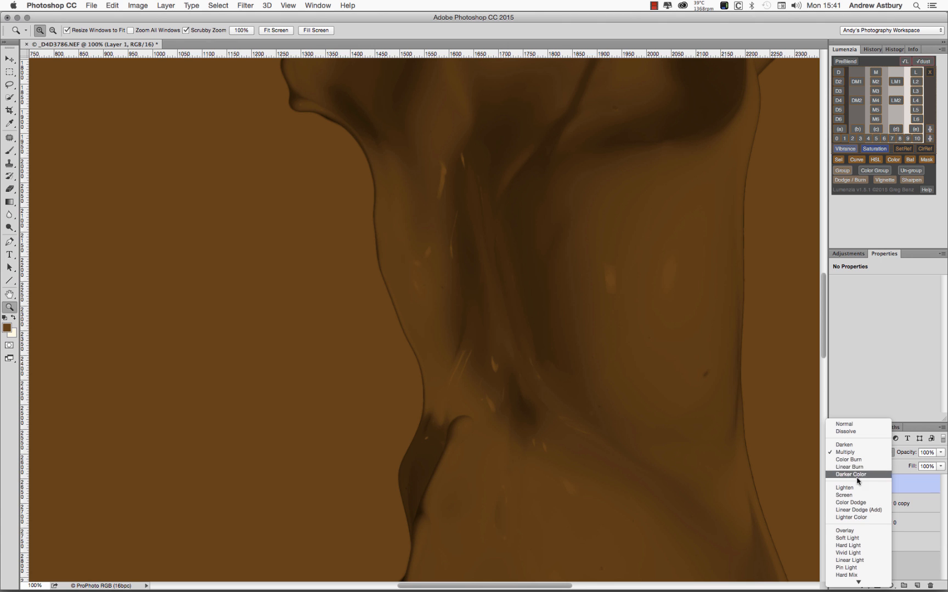
click(849, 545)
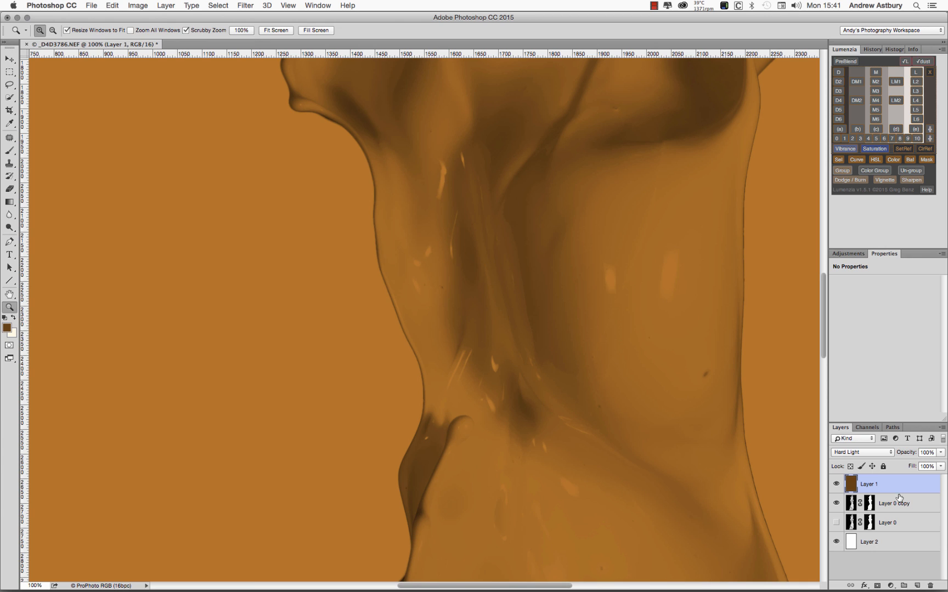
Clip the brown Layer 1 to Layer 0 copy and check the paint edges up close and in full view
key(alt)
alt+click(898, 490)
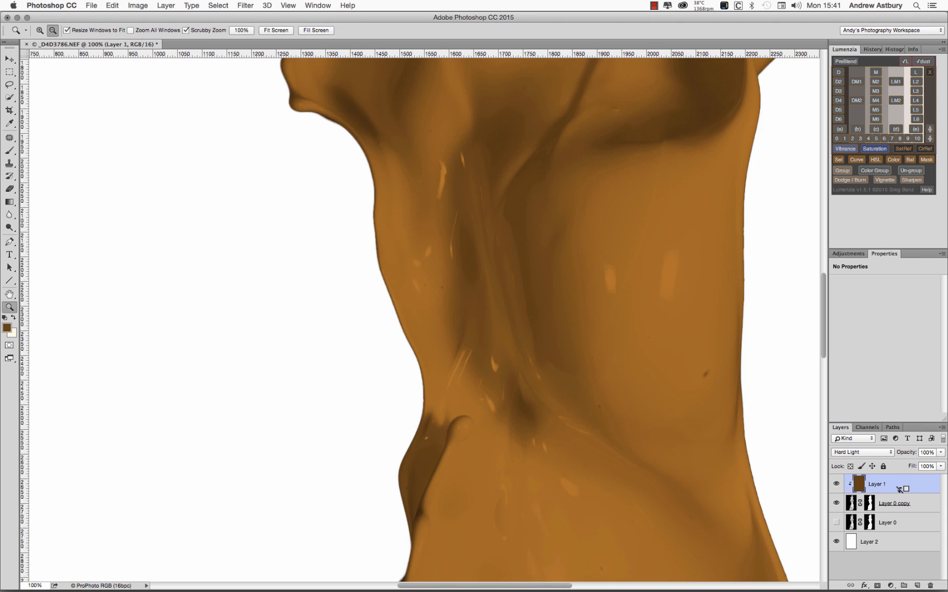
click(460, 465)
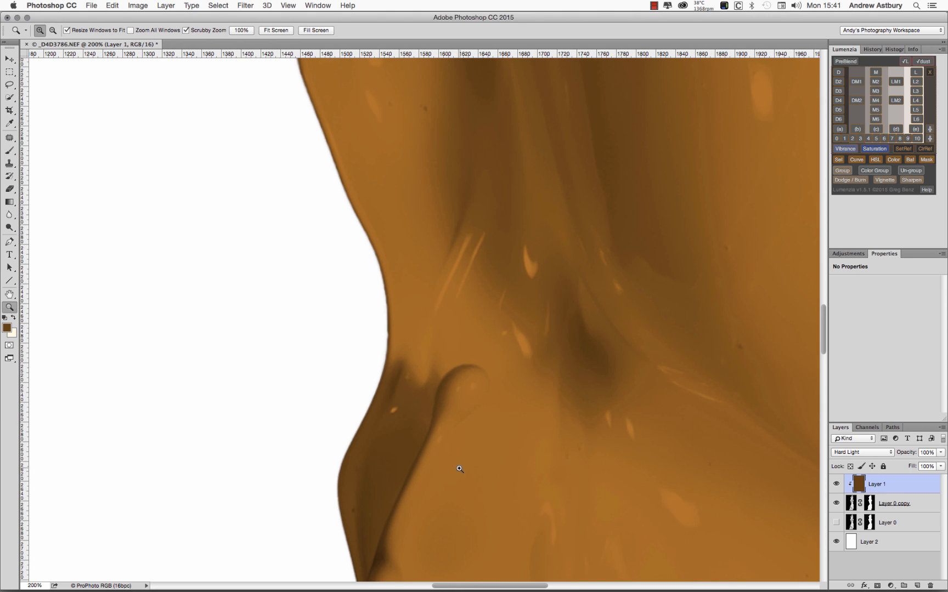
double_click(9, 294)
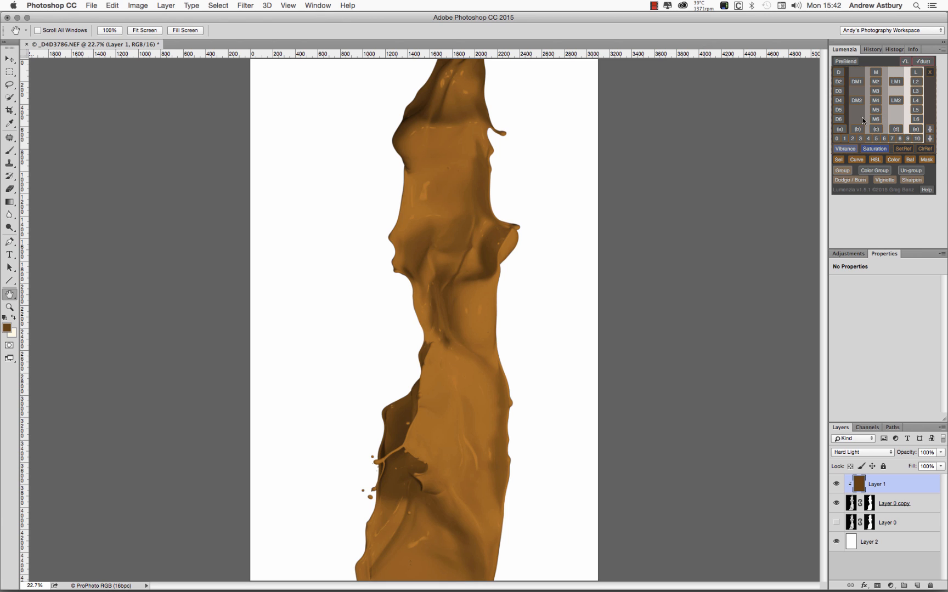
Preview the Lumenzia dark luminosity masks D4, D5 and D3, and load the D3 mask as a selection
click(838, 101)
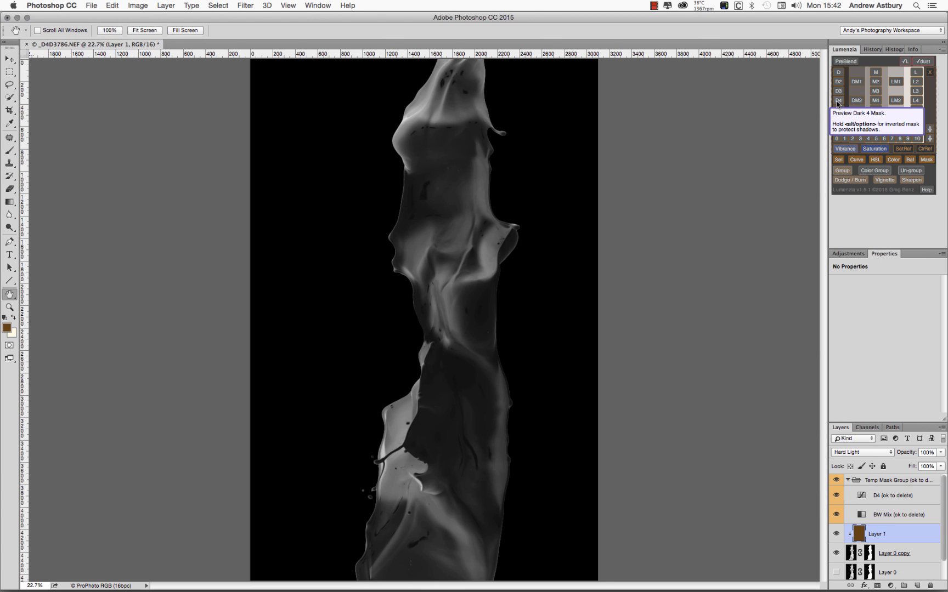
click(838, 111)
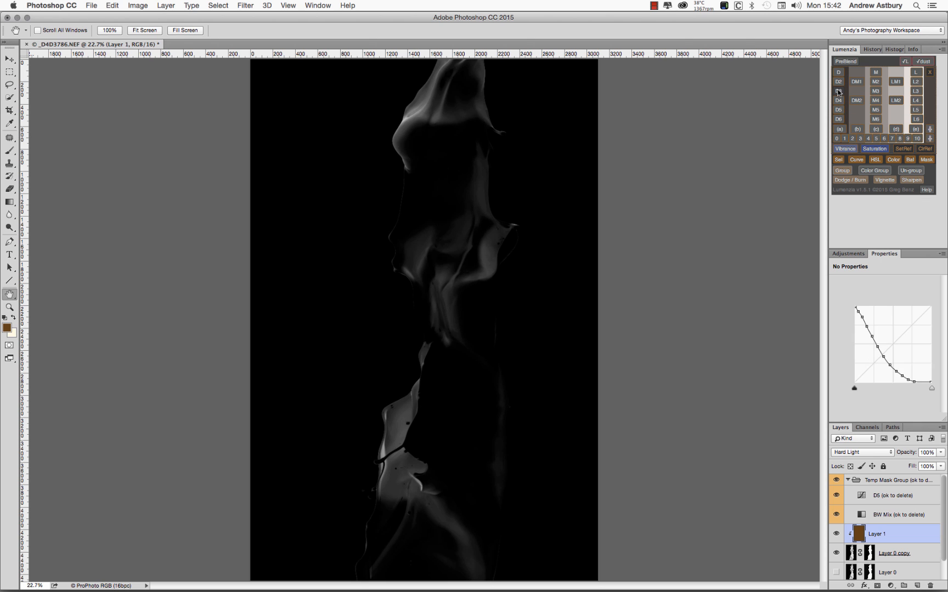
click(838, 92)
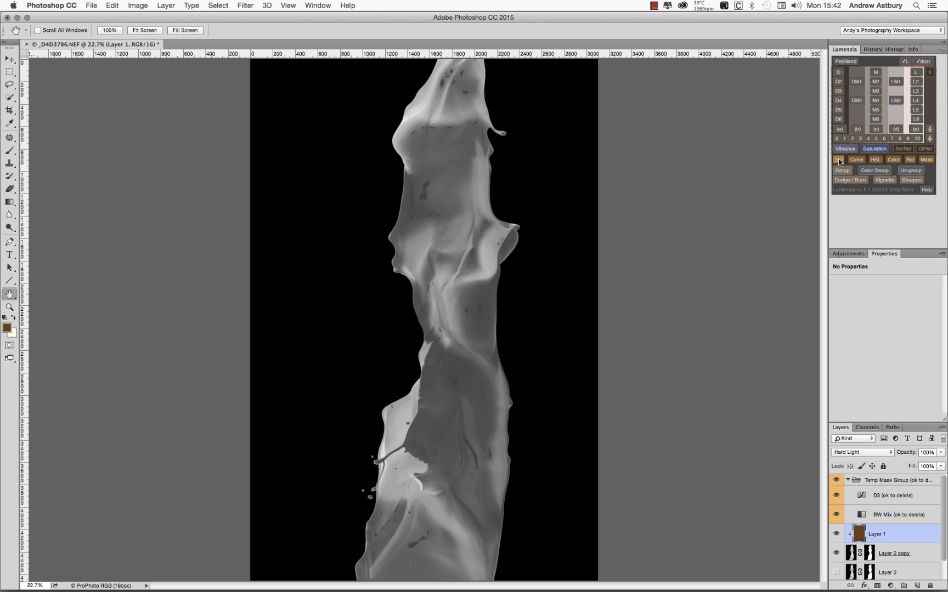
click(838, 159)
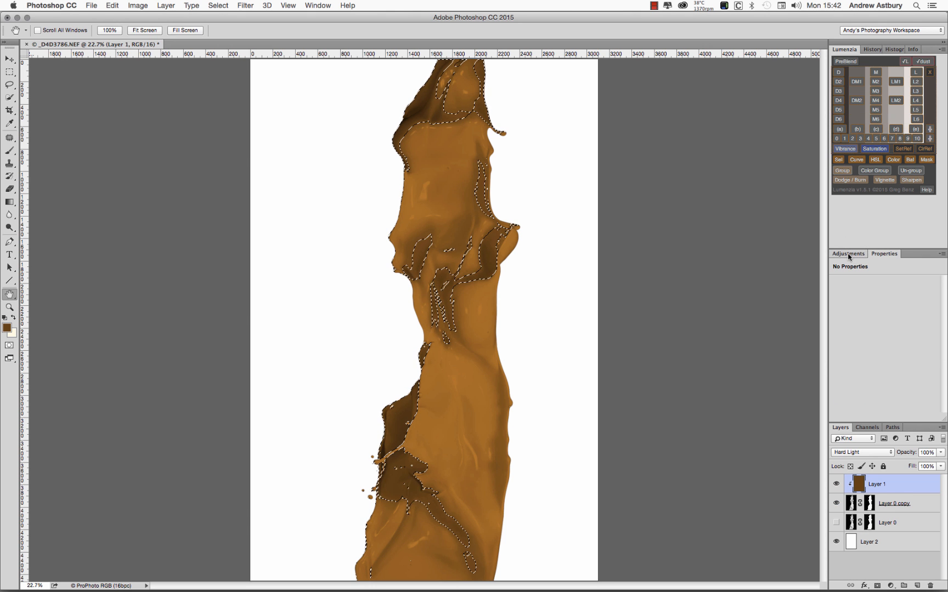
Add a Levels adjustment layer masked by the shadow selection and inspect its mask on the canvas
click(848, 254)
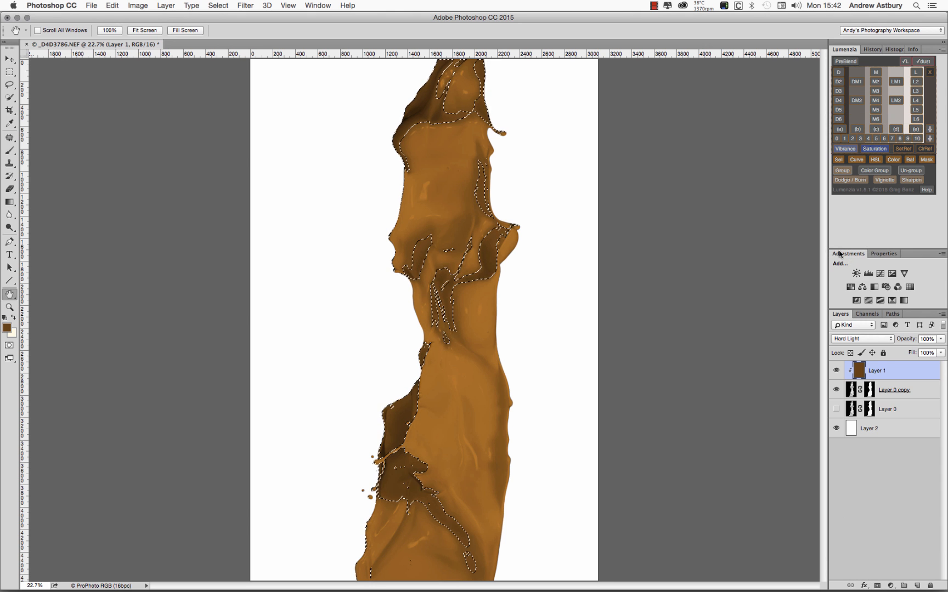
click(868, 278)
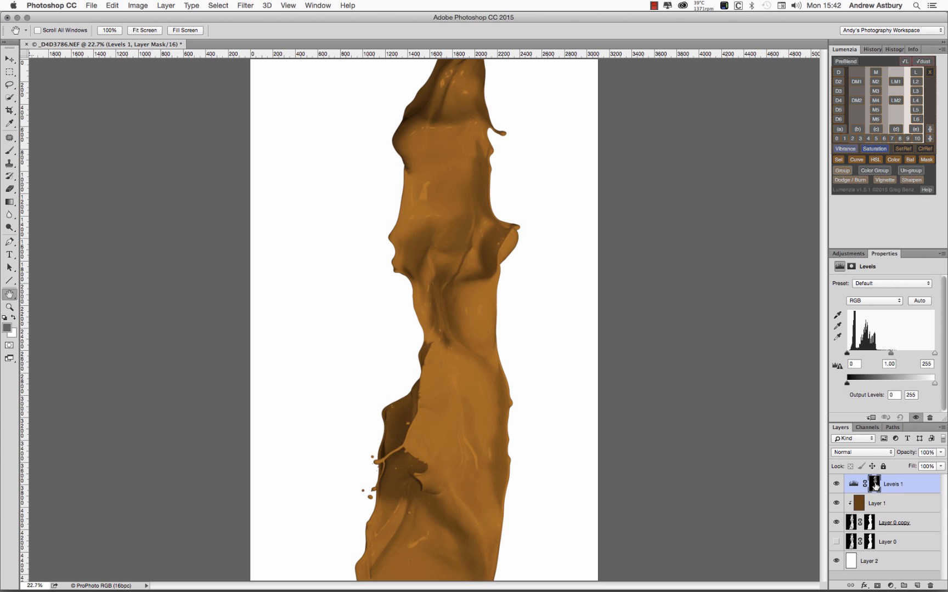
alt+click(876, 484)
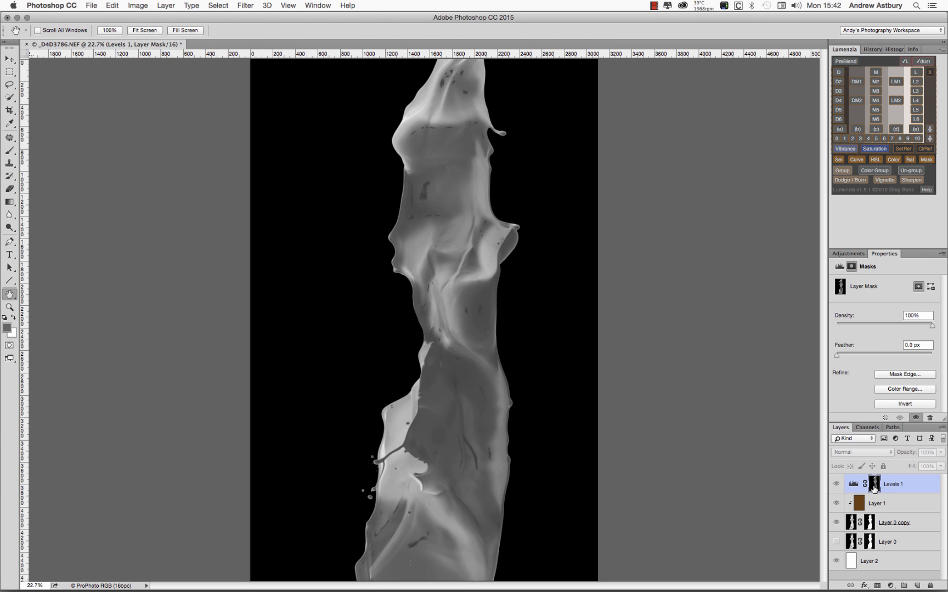
alt+click(872, 485)
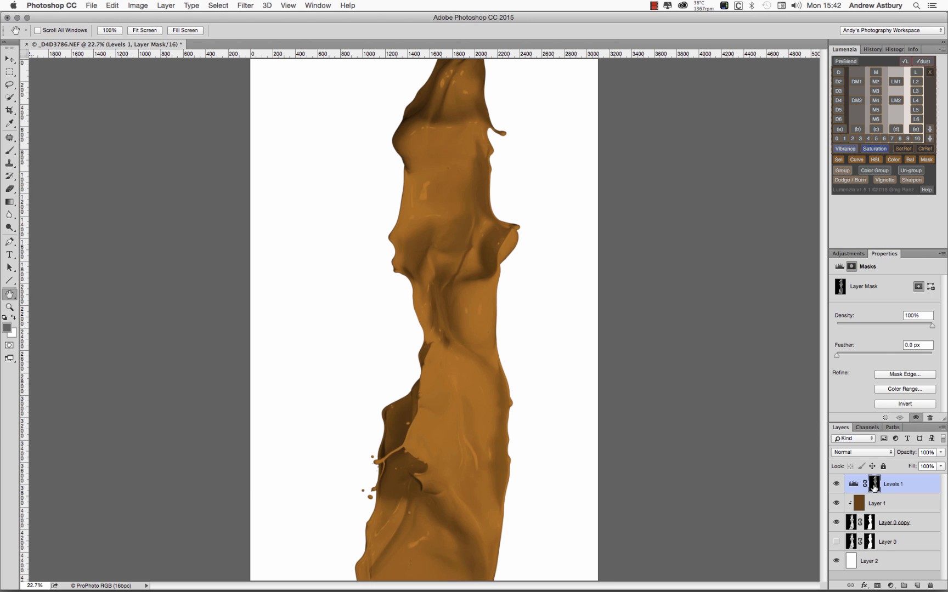
Set the Levels layer's input values to 7, 0.75 and 206, and compare the paint with and without the adjustment
click(851, 485)
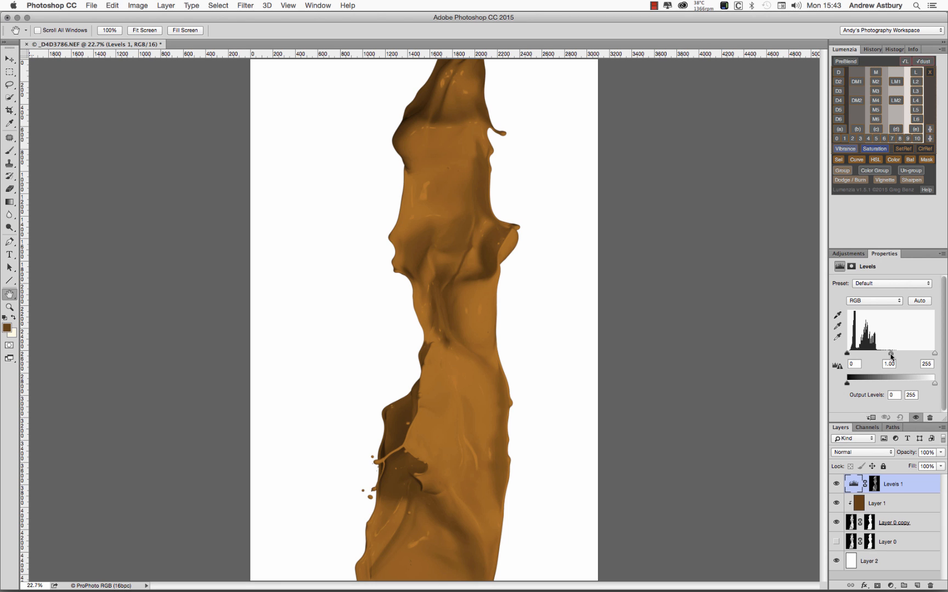
drag(891, 356, 898, 357)
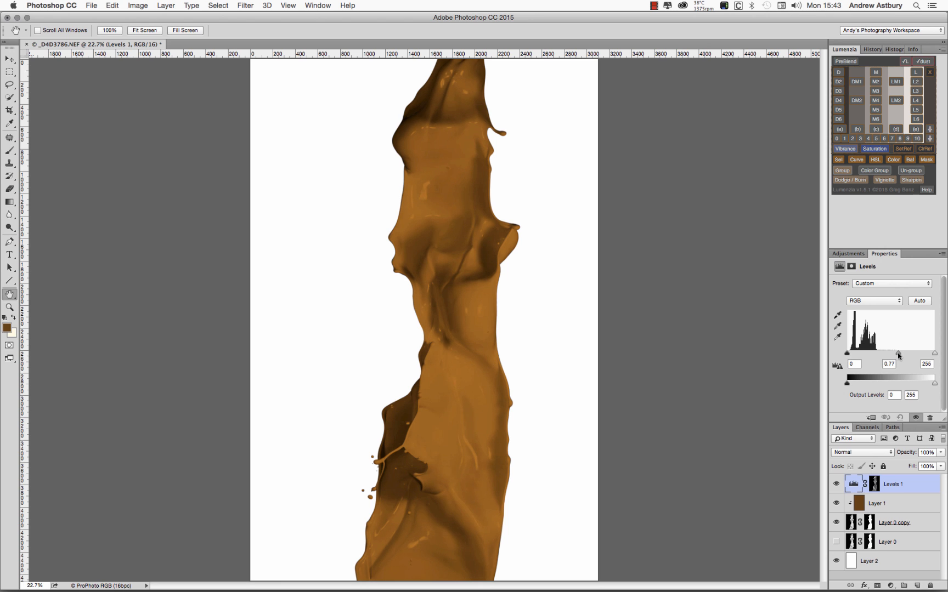
mouse_move(897, 353)
mouse_down()
mouse_move(934, 356)
mouse_move(916, 355)
mouse_up()
drag(847, 355, 850, 355)
click(854, 364)
text(7)
key(Return)
click(836, 485)
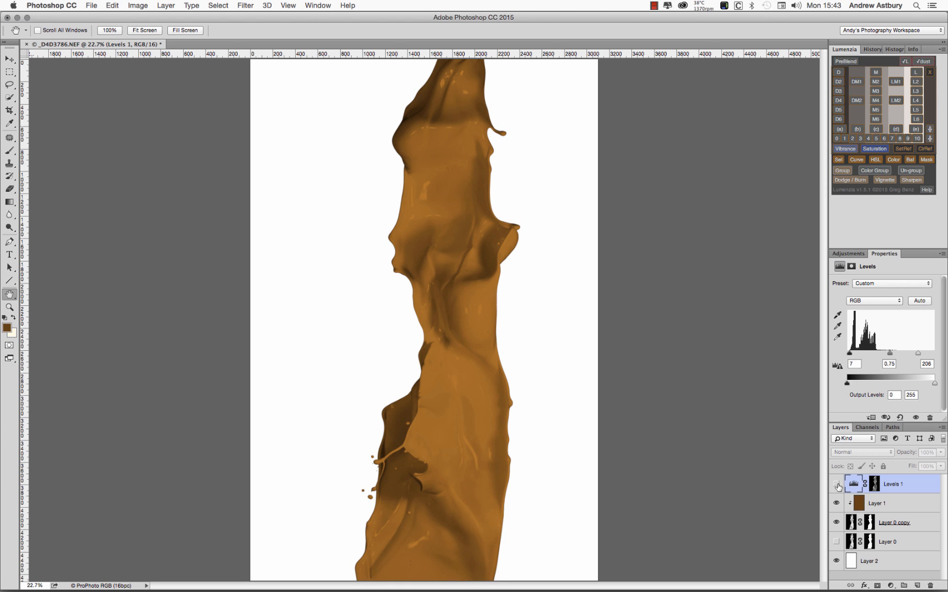
click(836, 484)
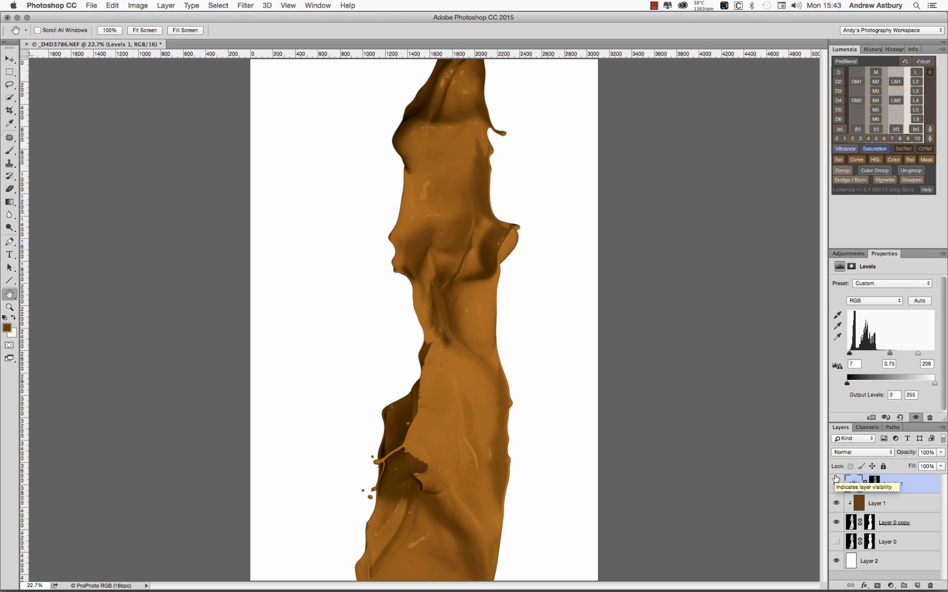
Save the edited image and switch to Lightroom to open it in the Develop module
click(90, 5)
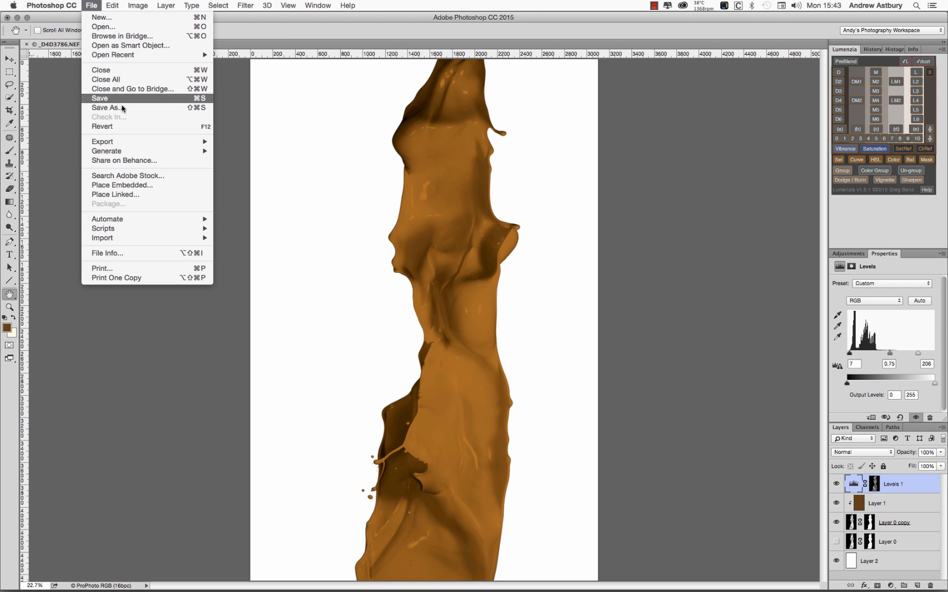
click(104, 98)
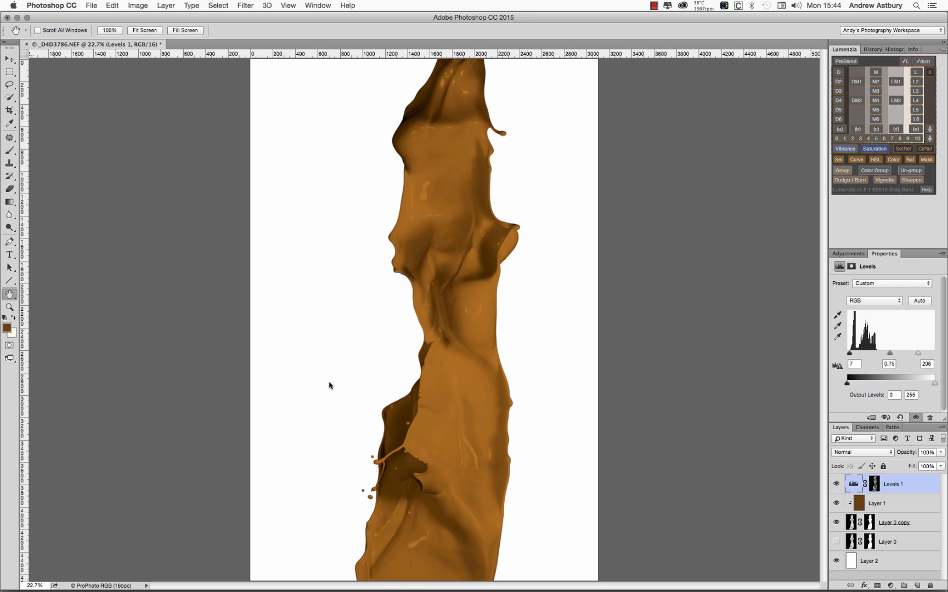
mouse_move(313, 587)
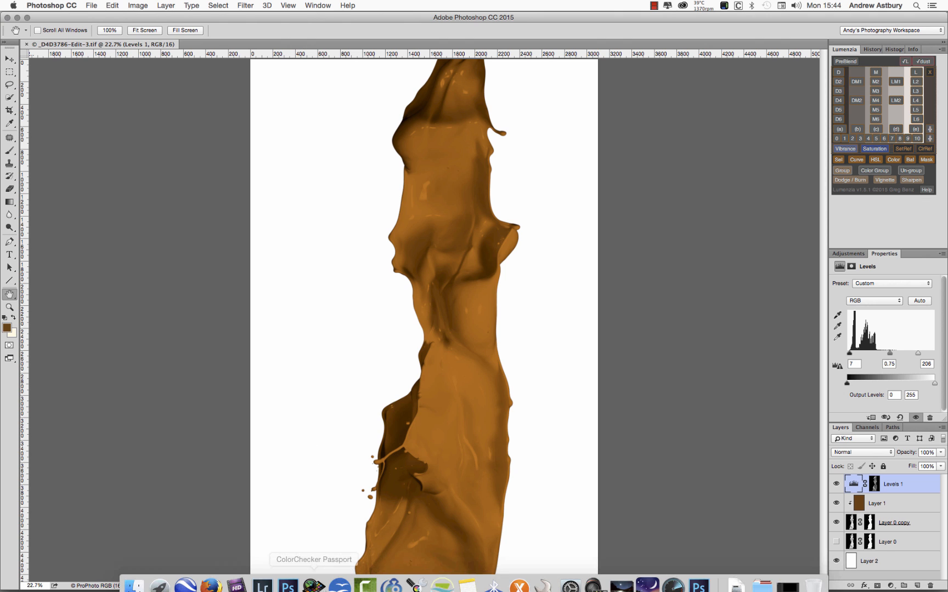
click(263, 575)
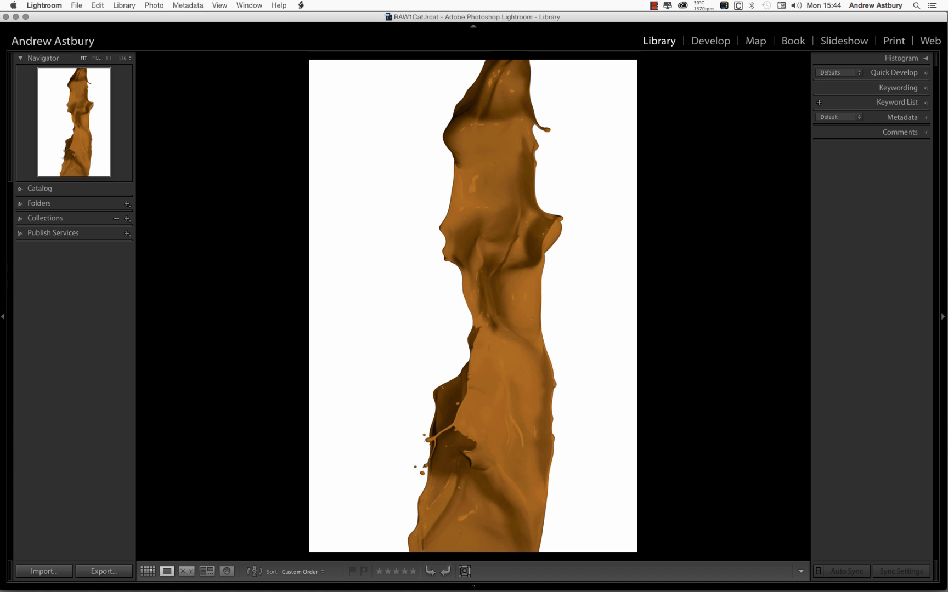
click(926, 76)
click(926, 77)
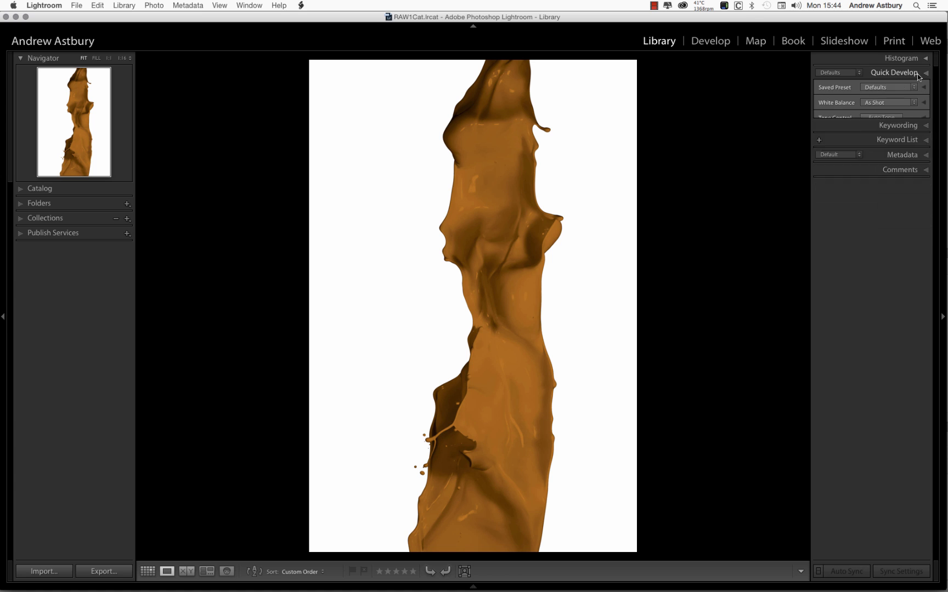
click(709, 42)
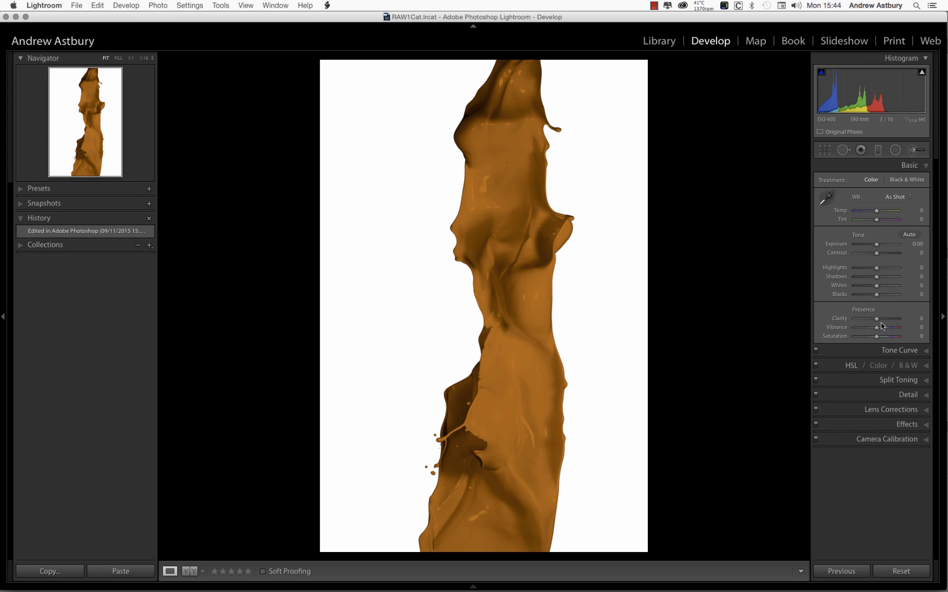
Set Clarity to +27, Shadows to +21 and Exposure to +0.10, and inspect the paint edge at 1:1
drag(876, 320, 883, 323)
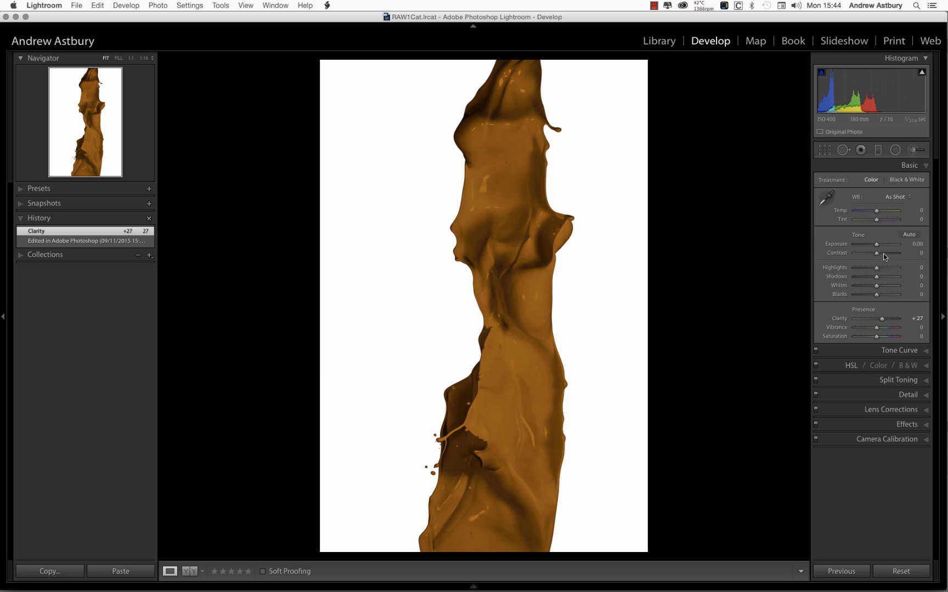
drag(878, 280, 877, 246)
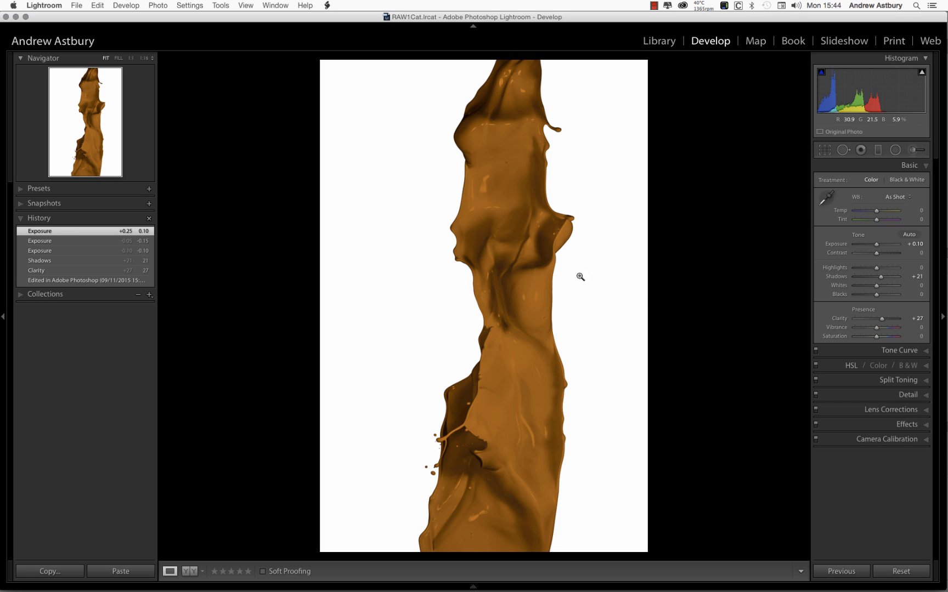
click(556, 401)
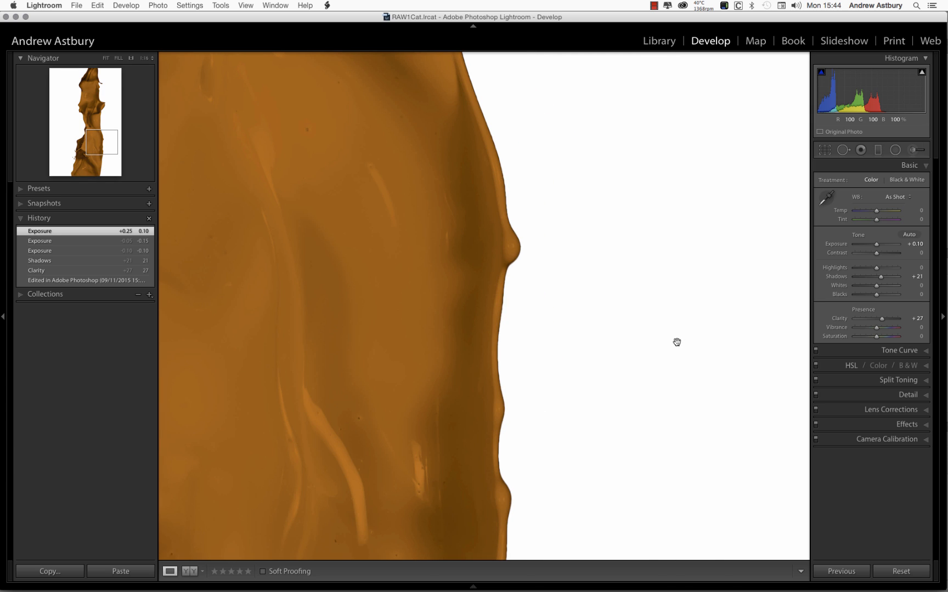
click(449, 399)
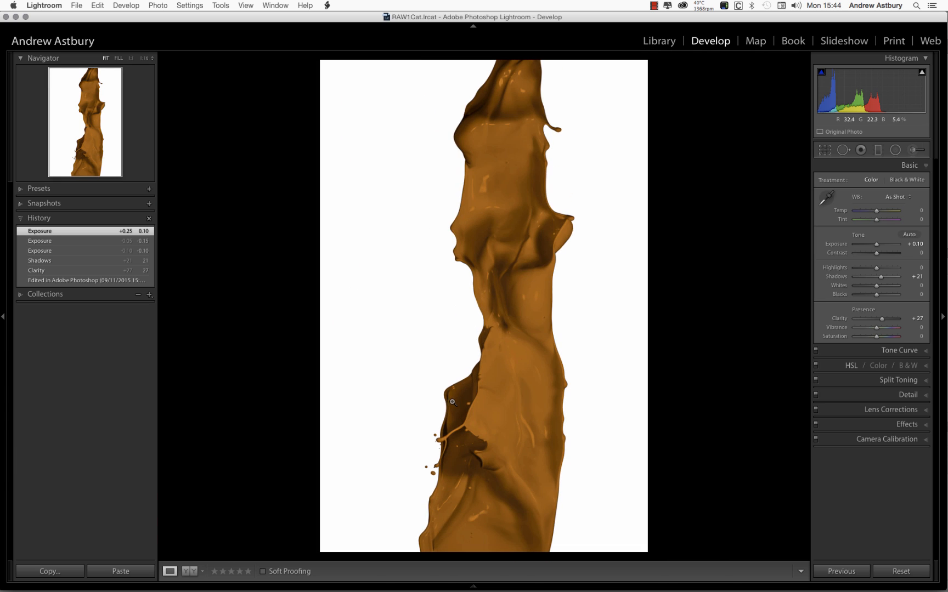